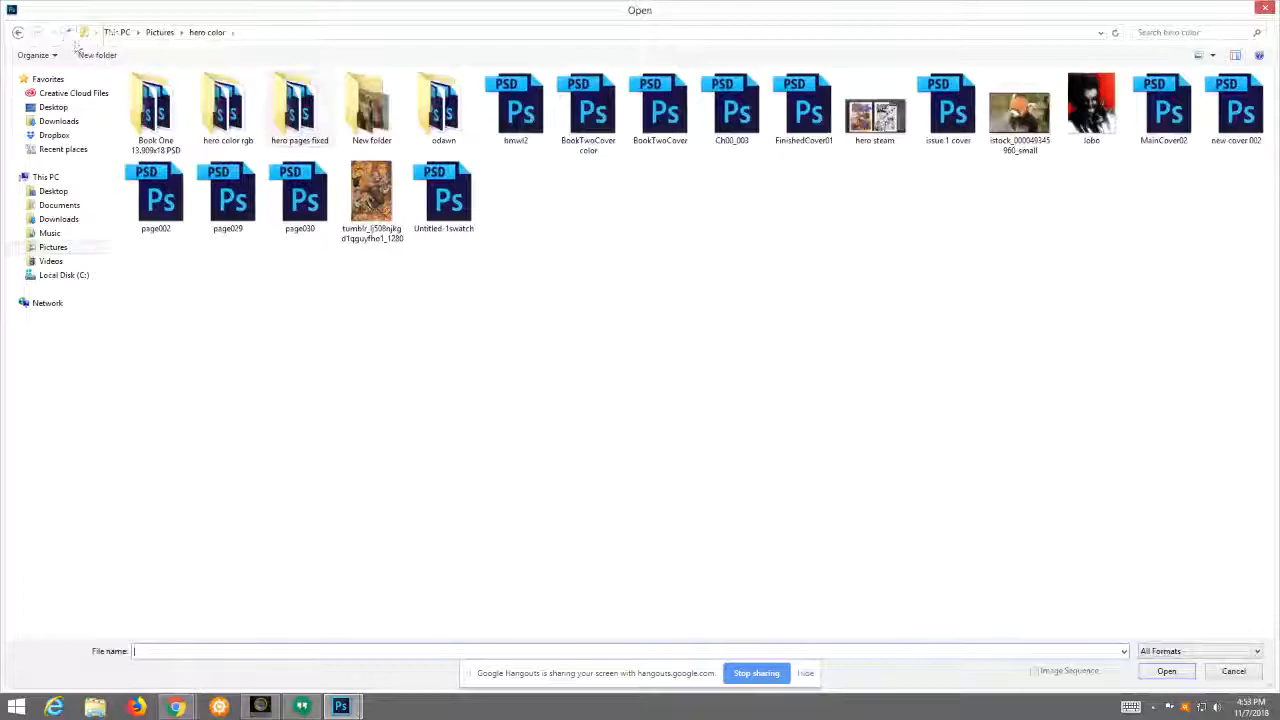
Step: Open cf color.jpg from the 2018-06-25 folder in Pictures
click(69, 33)
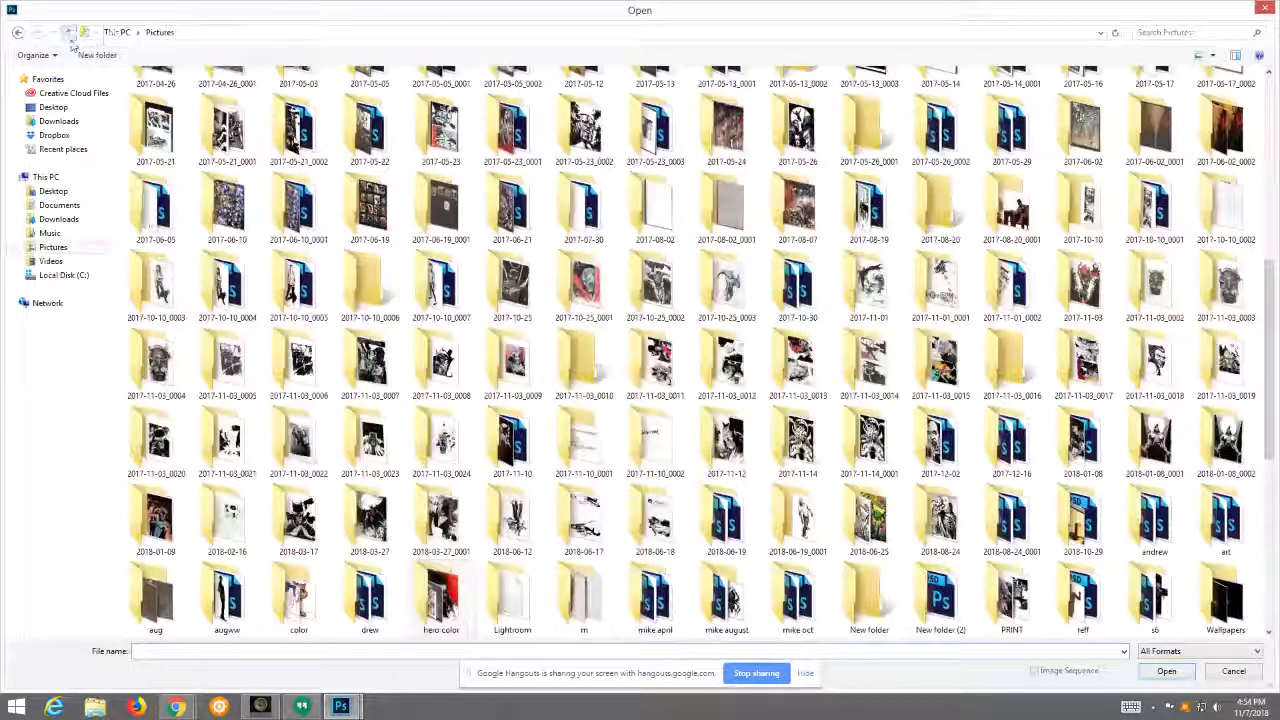
double_click(870, 518)
double_click(235, 126)
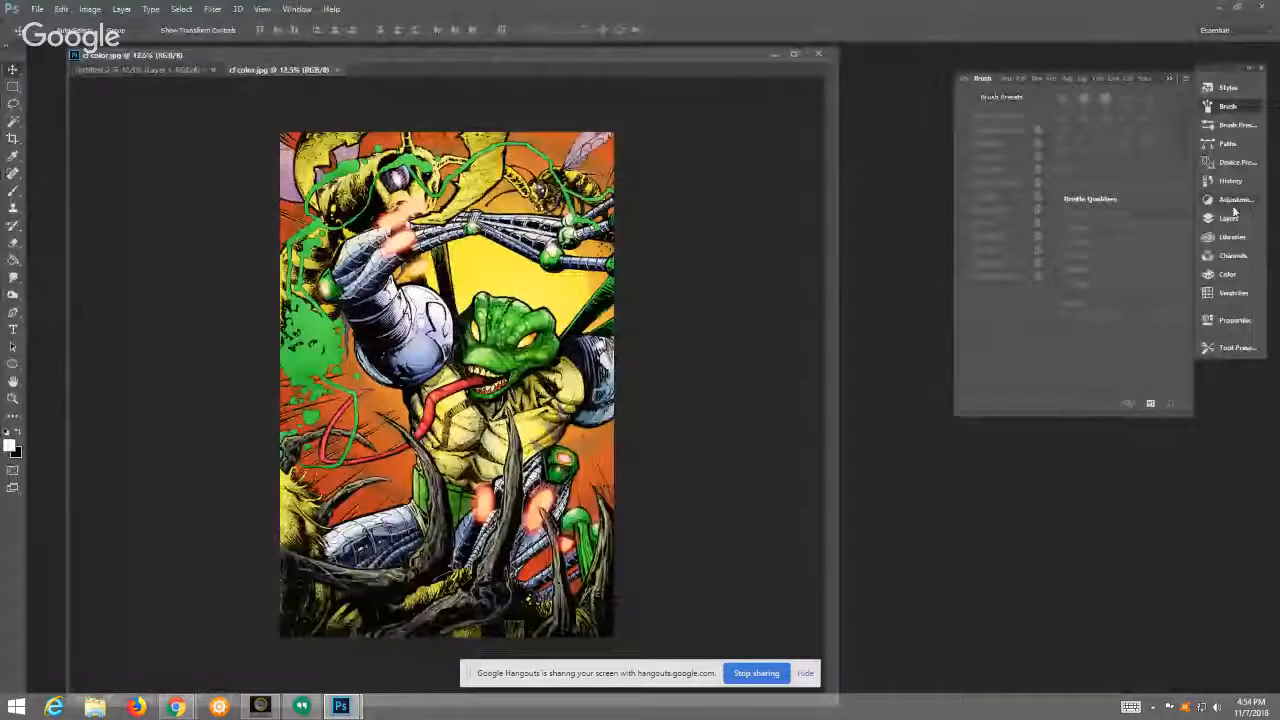
Step: Show the layers of cf color.jpg and float the image in its own window
click(1228, 219)
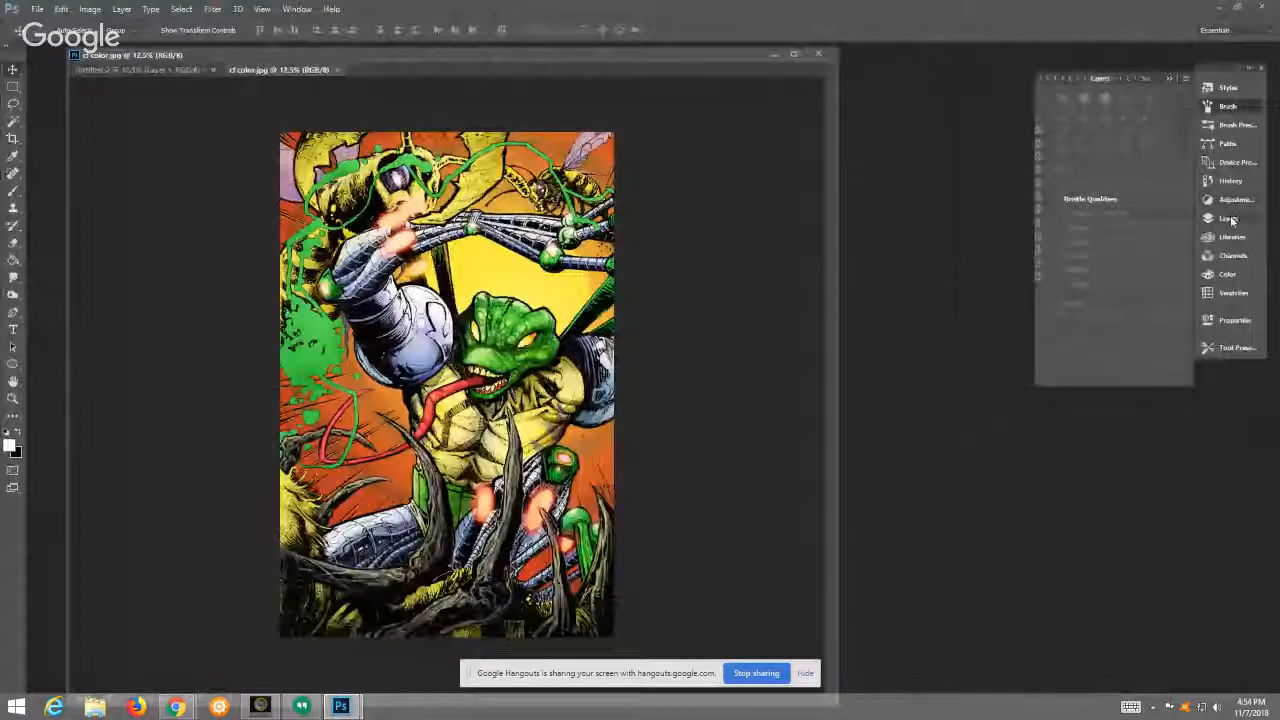
mouse_move(312, 69)
mouse_down()
mouse_move(503, 88)
mouse_move(497, 71)
mouse_up()
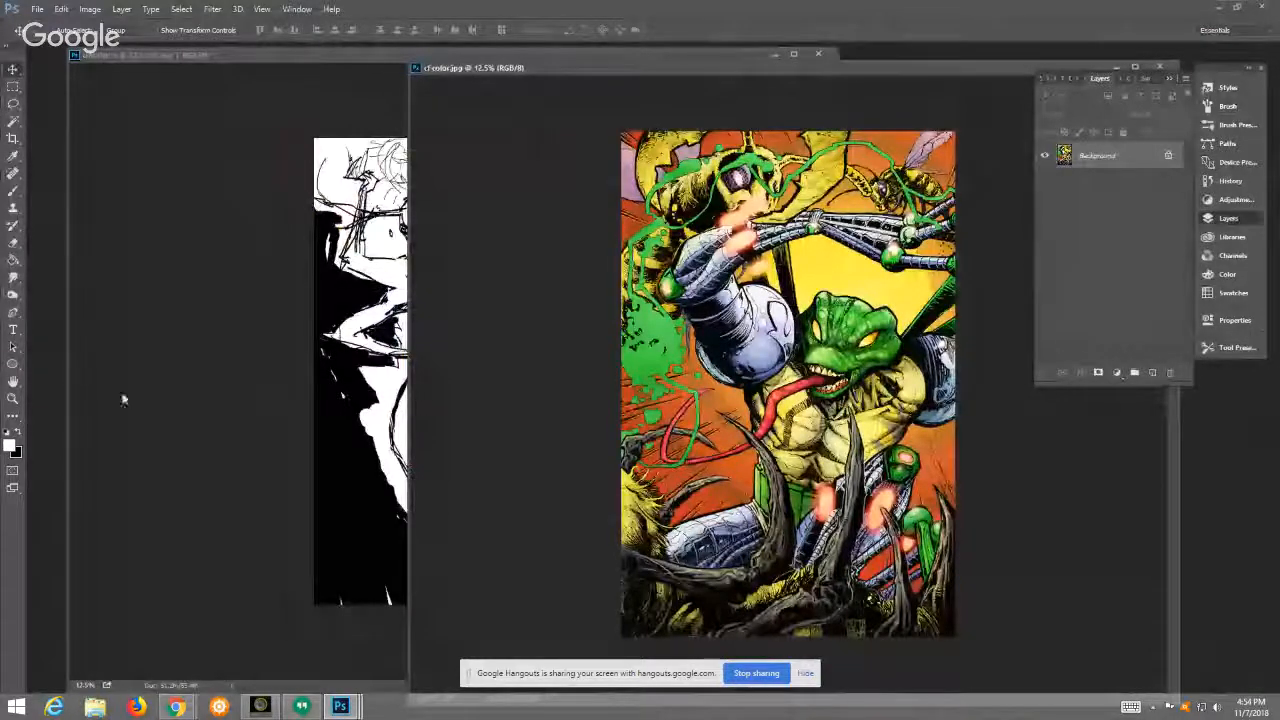
Step: Examine the green creature's head and armoured shoulder up close, and fit the whole artwork back on screen
click(13, 398)
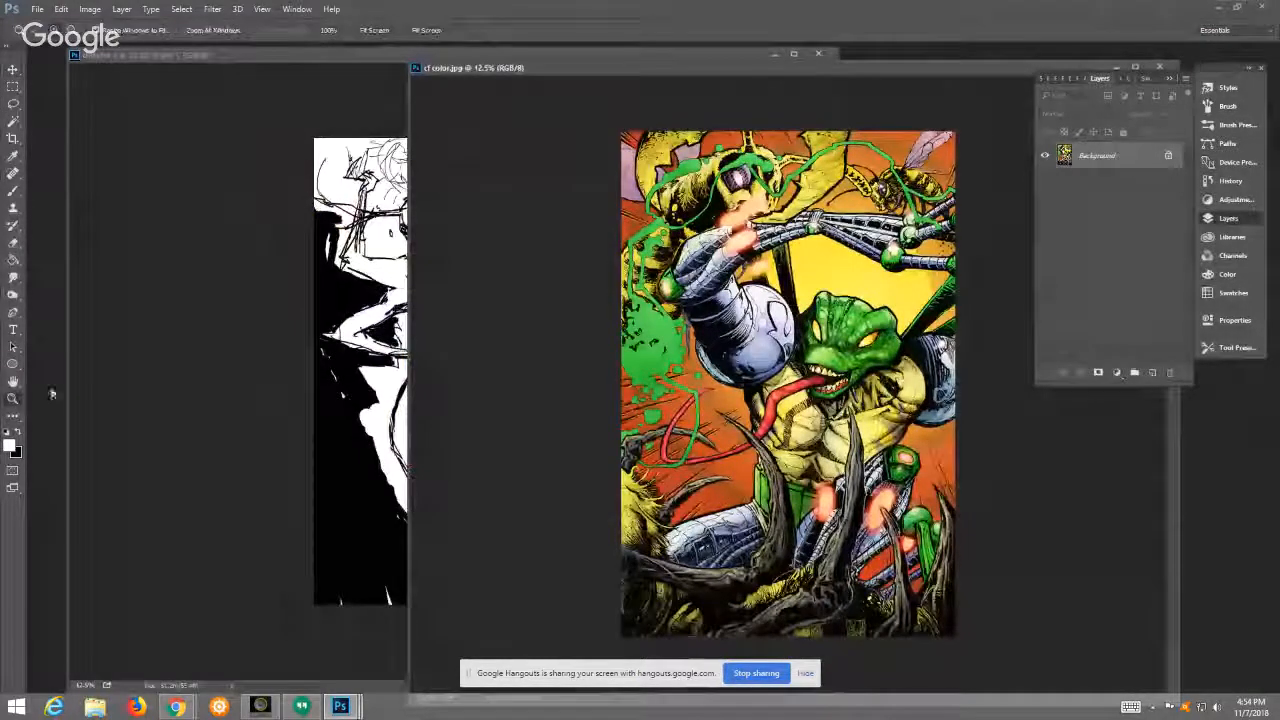
click(860, 362)
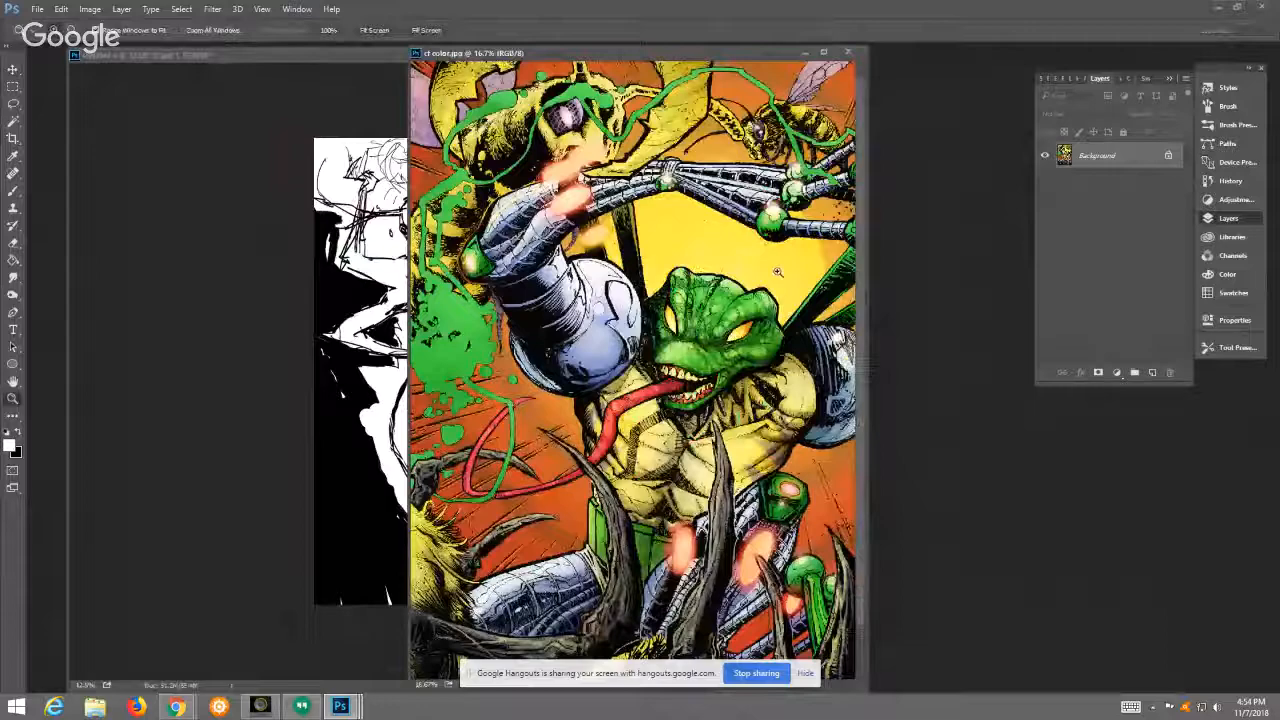
click(735, 340)
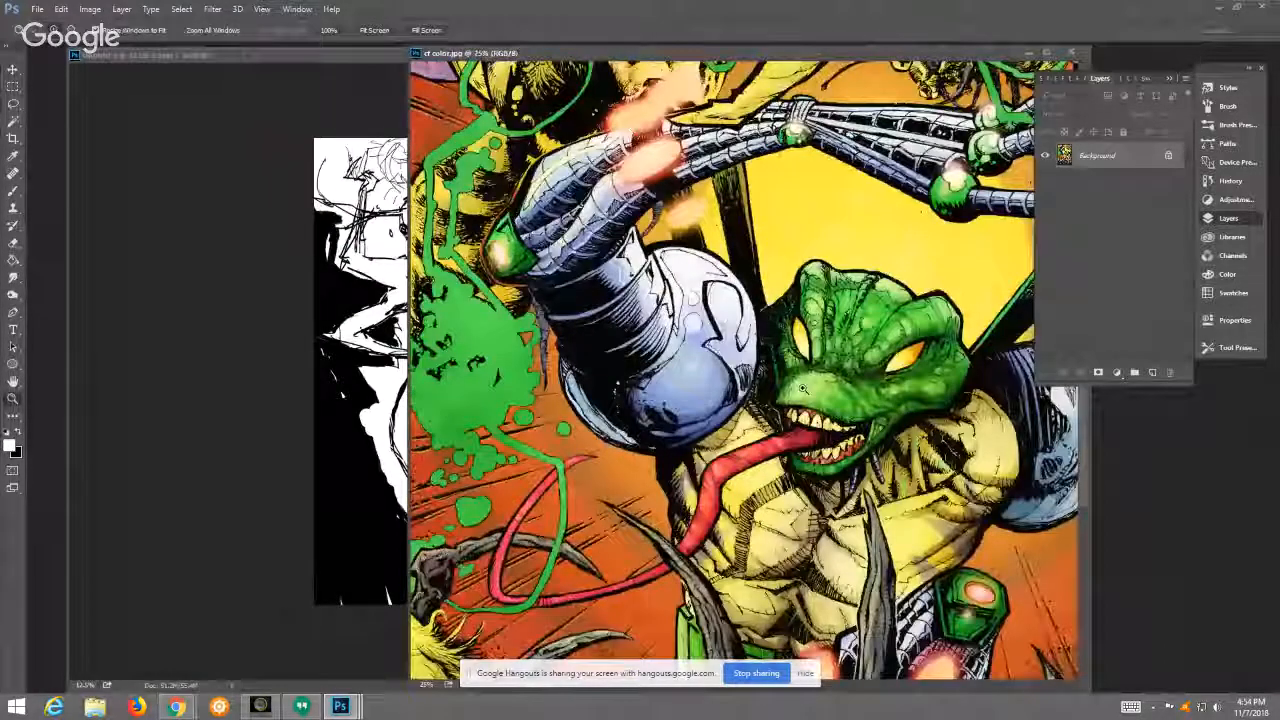
click(803, 389)
click(738, 395)
click(377, 32)
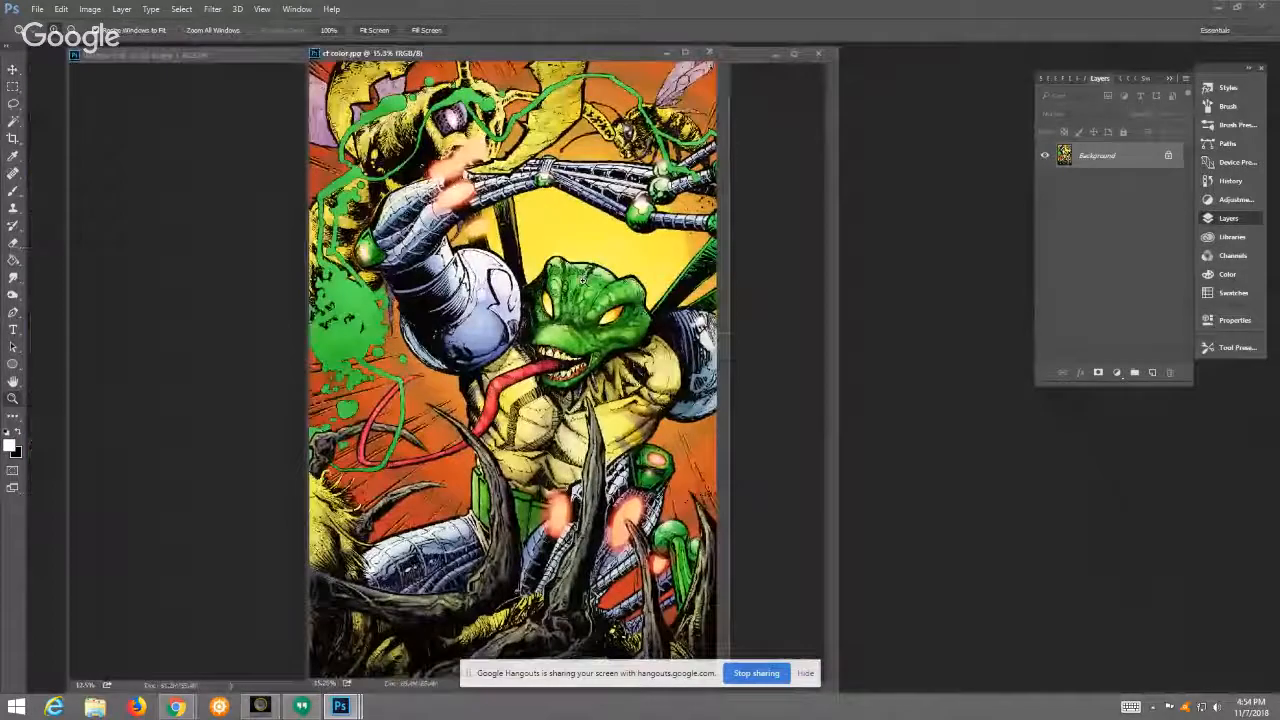
click(583, 318)
click(605, 352)
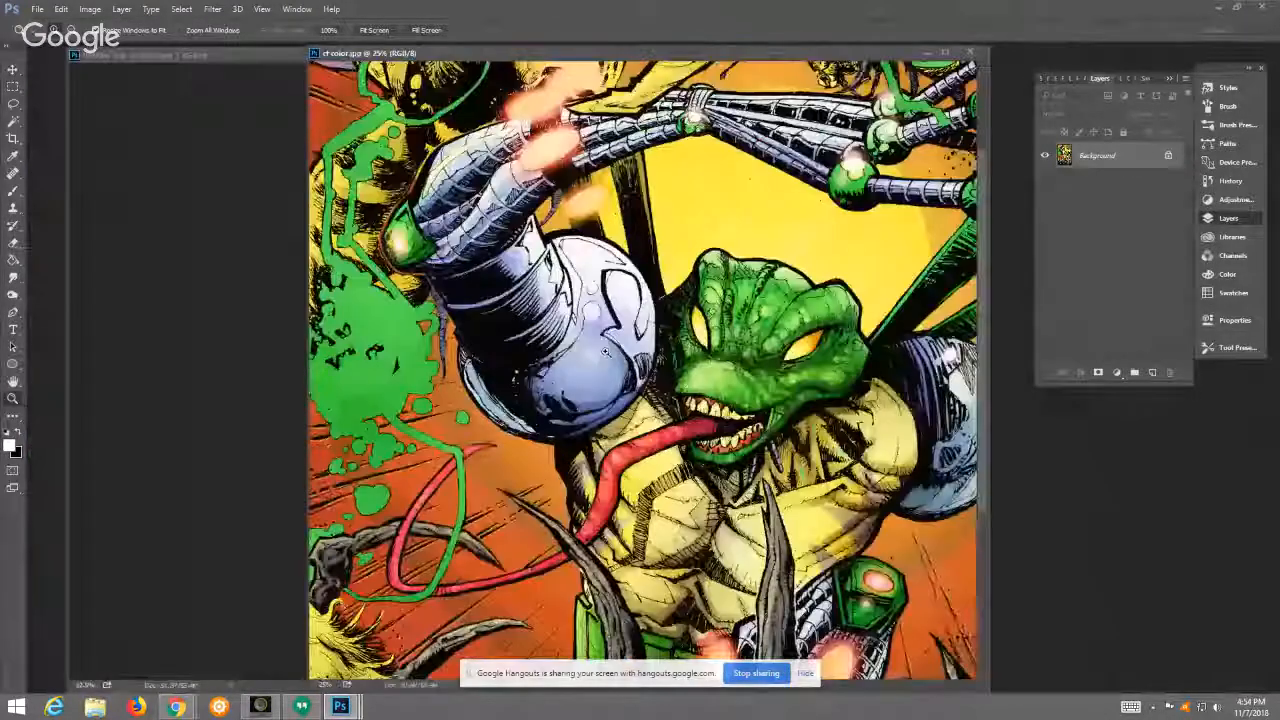
click(375, 31)
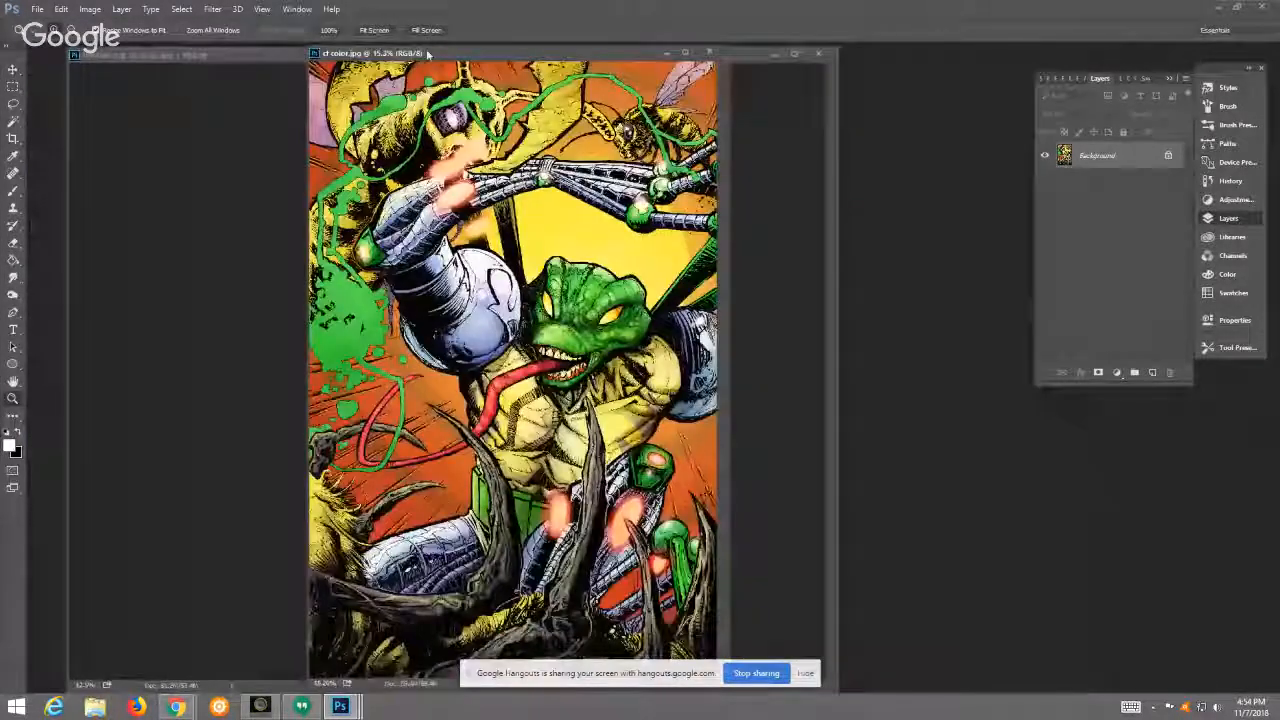
Step: Reposition the floating cf color.jpg window and inspect the creature's face and mouth against the full composition
drag(428, 55, 393, 91)
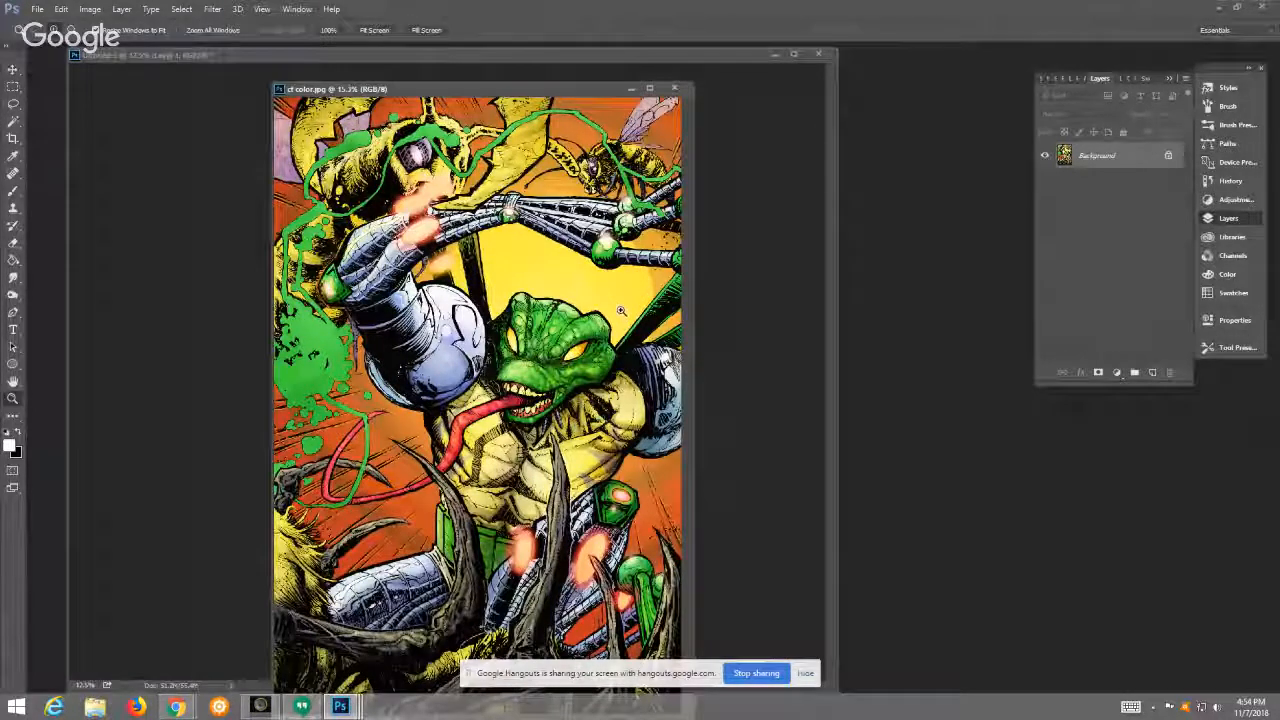
click(566, 346)
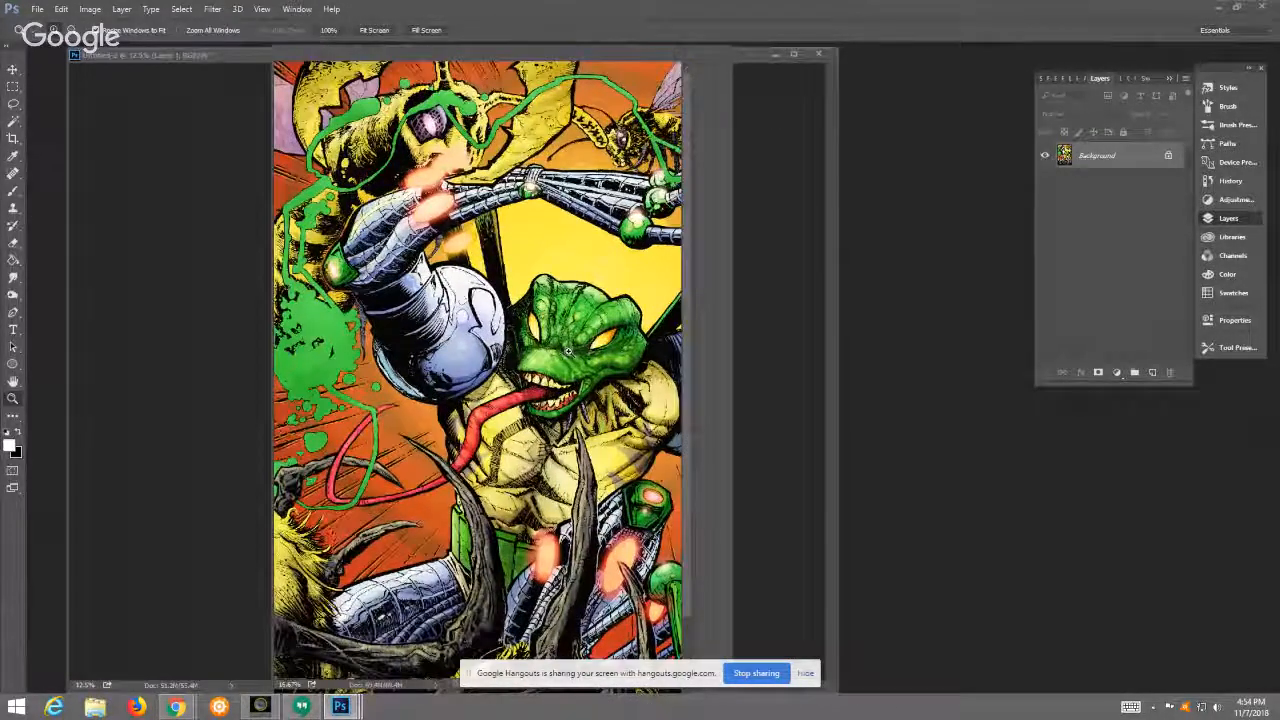
click(566, 349)
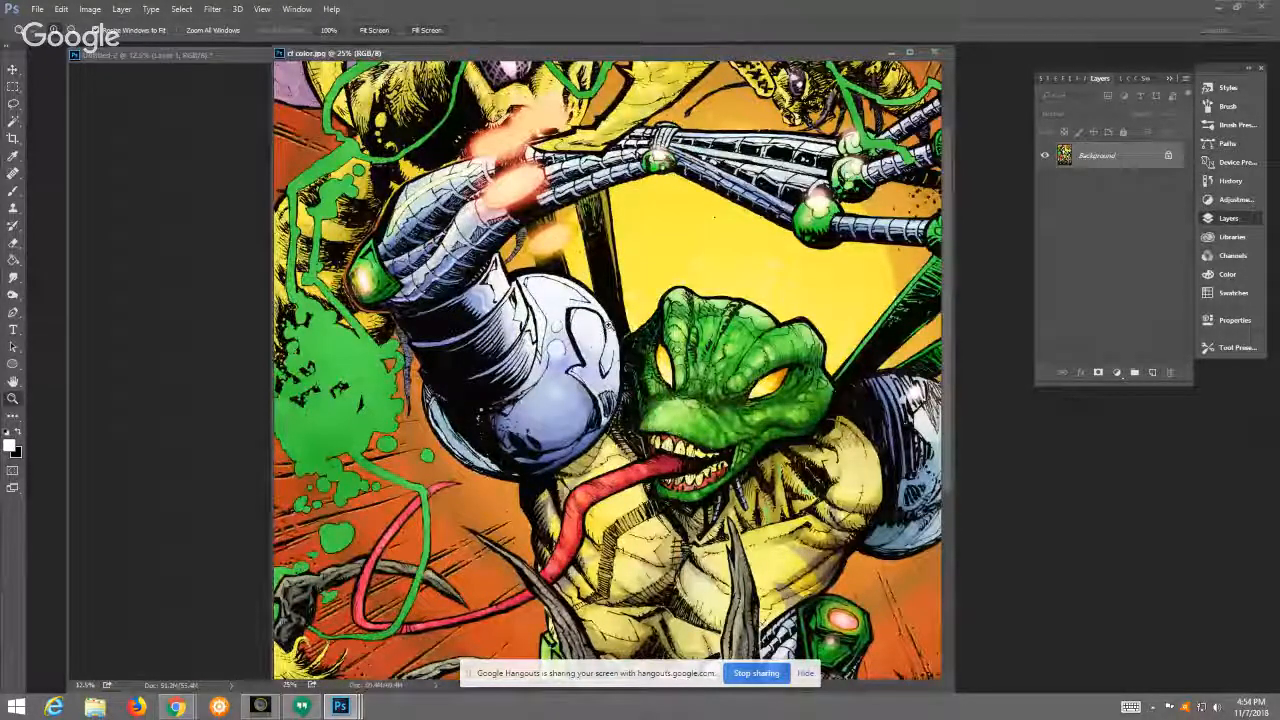
click(766, 420)
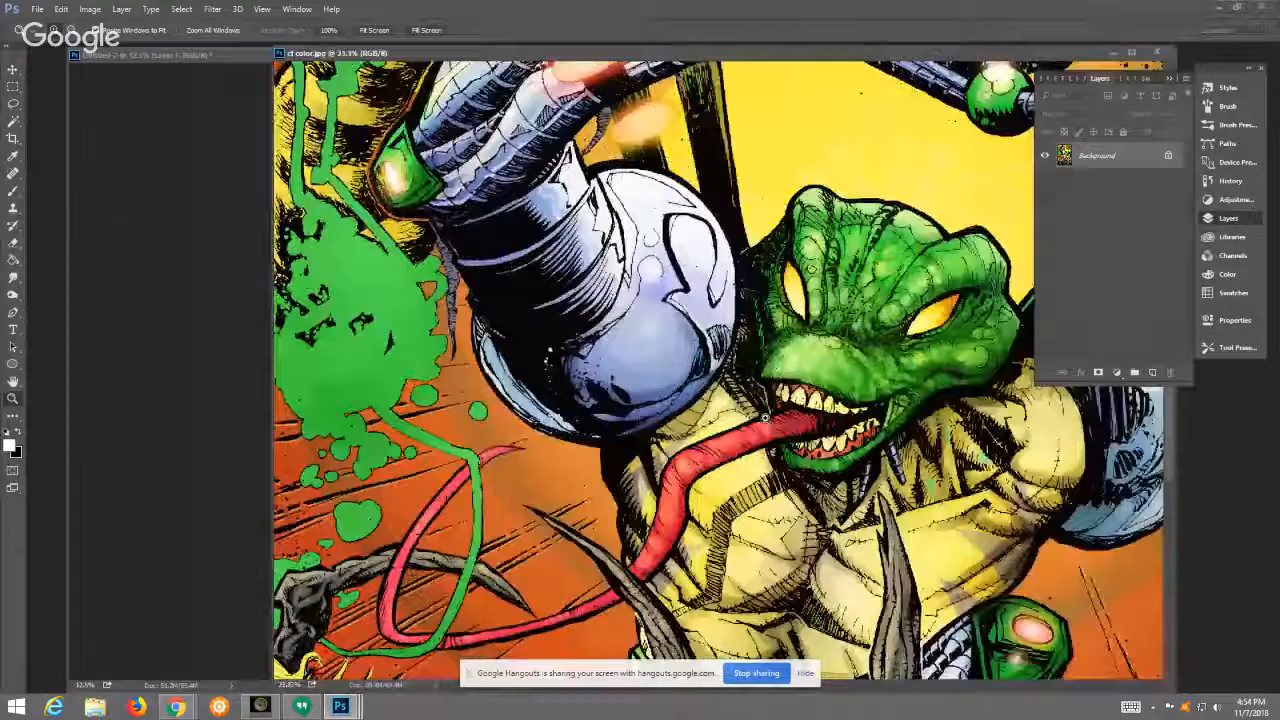
drag(688, 52, 558, 79)
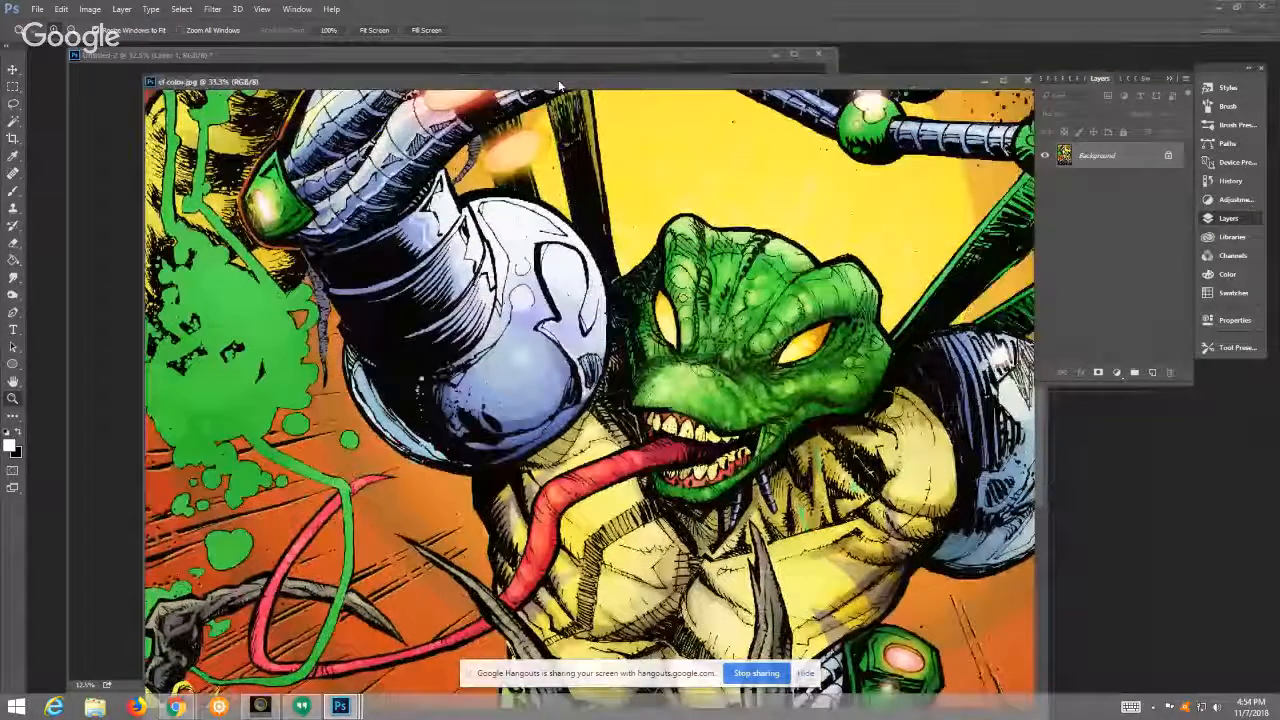
click(378, 31)
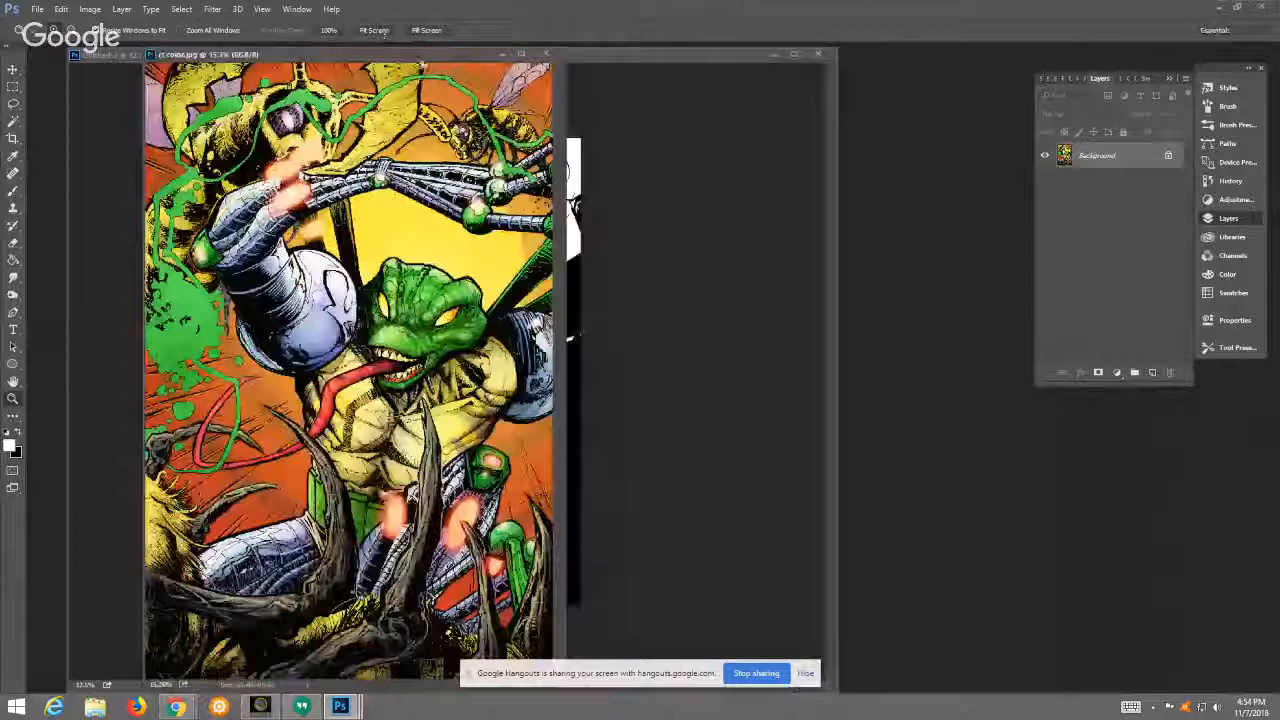
drag(386, 55, 460, 59)
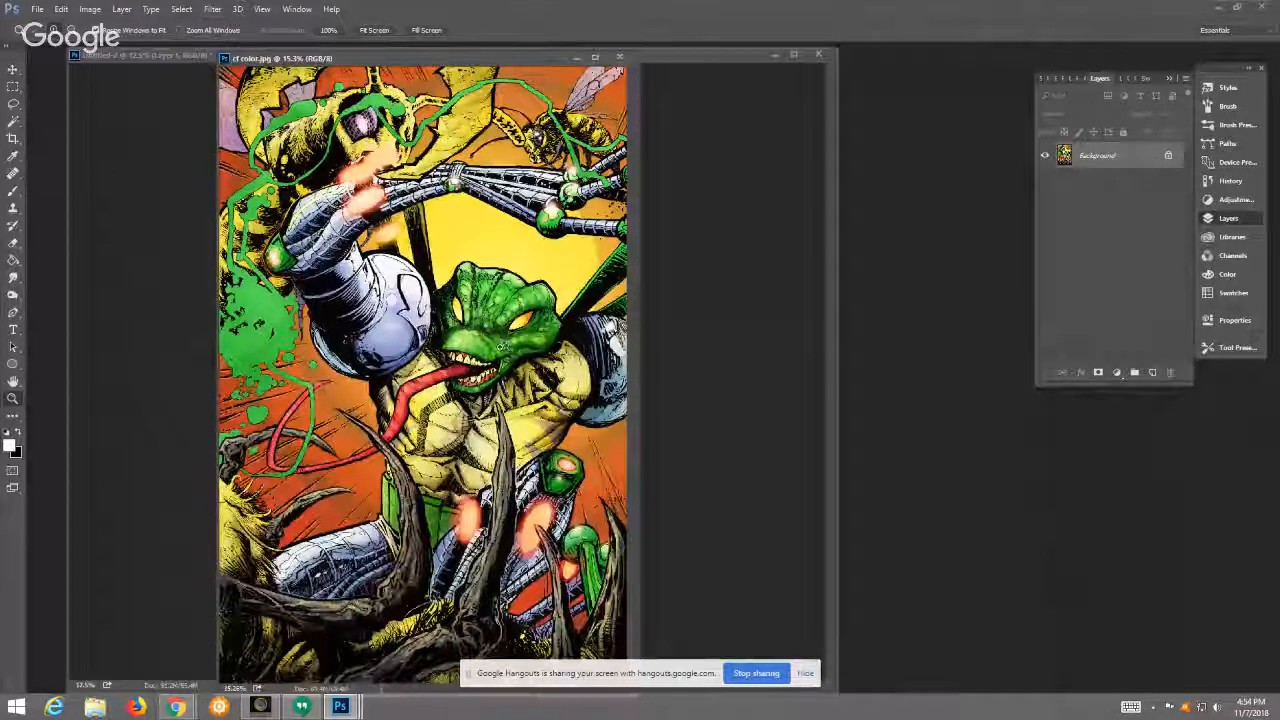
key(ctrl+plus)
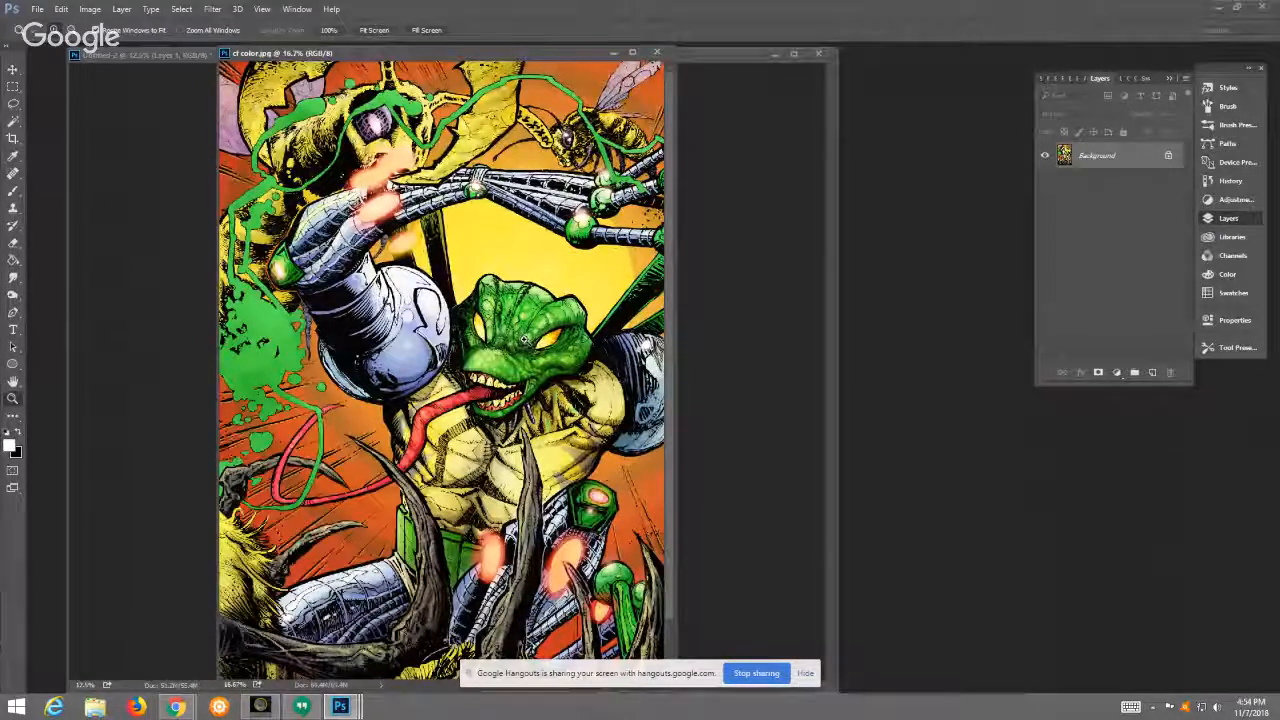
Step: Open the artwork in the Liquify filter and set the brush size to 619 for working on the creature's head
click(212, 9)
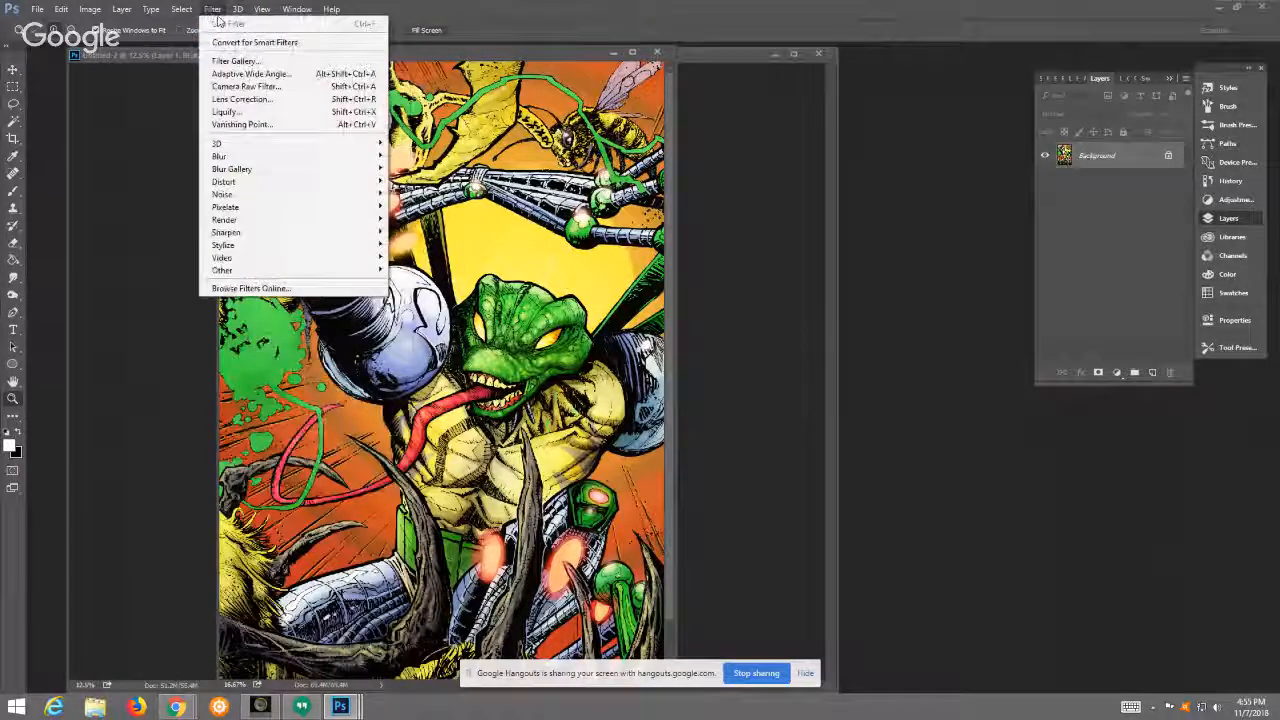
click(245, 112)
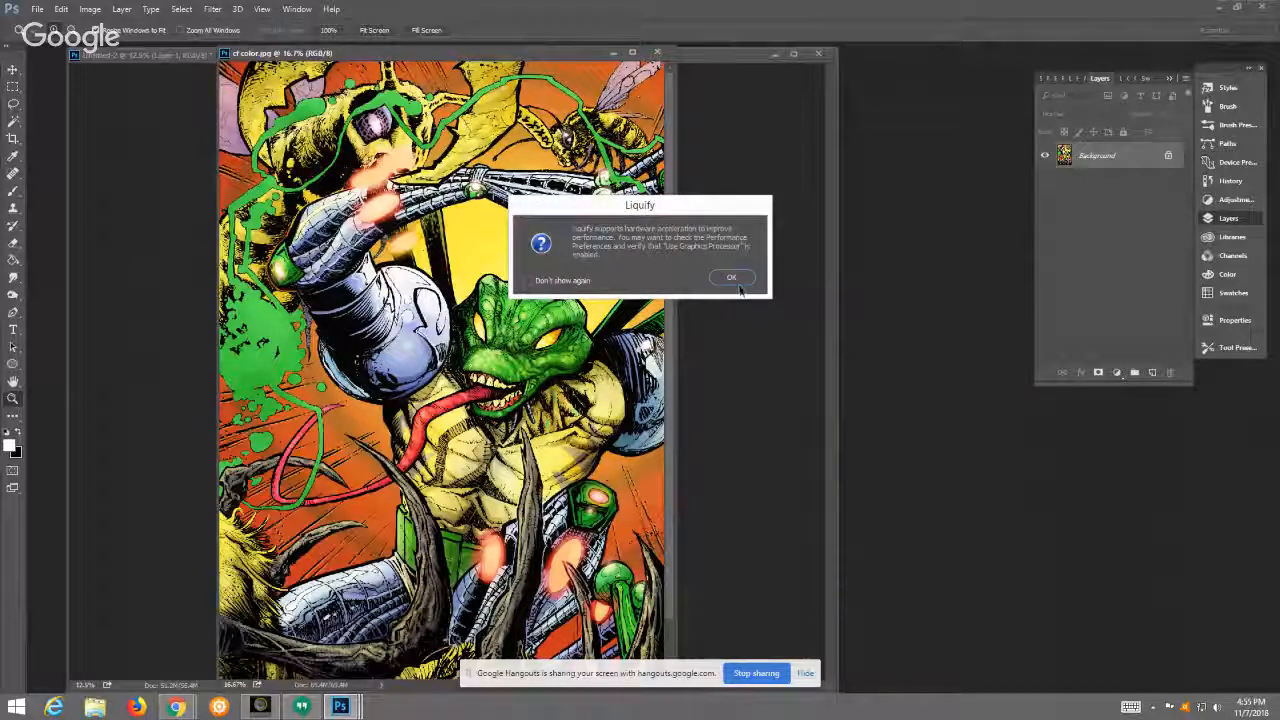
click(735, 280)
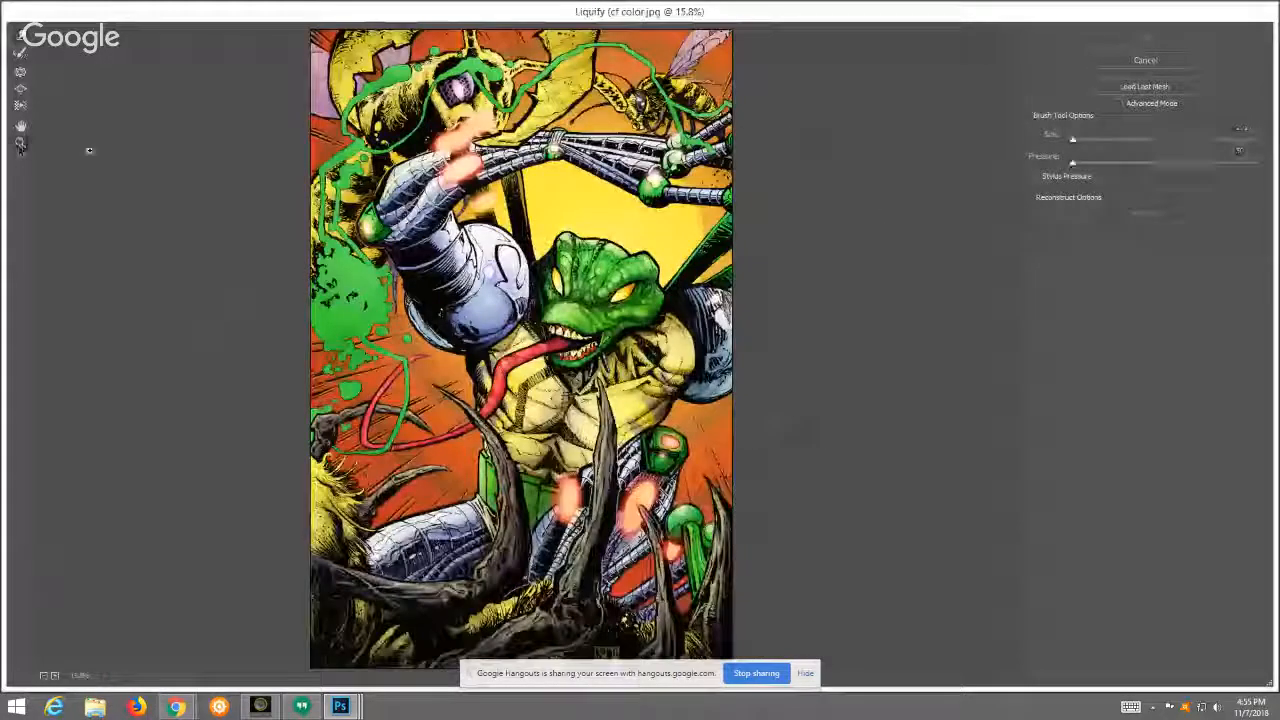
click(20, 145)
click(592, 297)
click(605, 340)
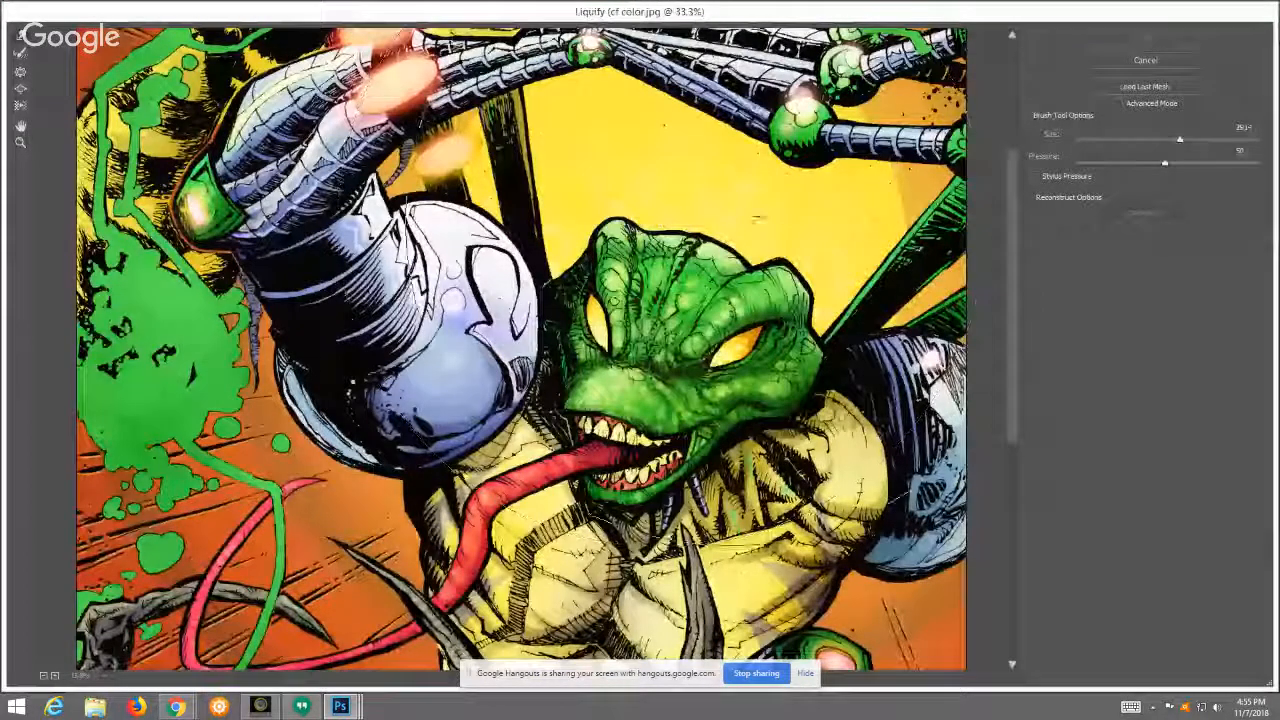
mouse_move(1180, 139)
mouse_down()
mouse_move(1109, 141)
mouse_move(1160, 139)
mouse_move(1137, 140)
mouse_up()
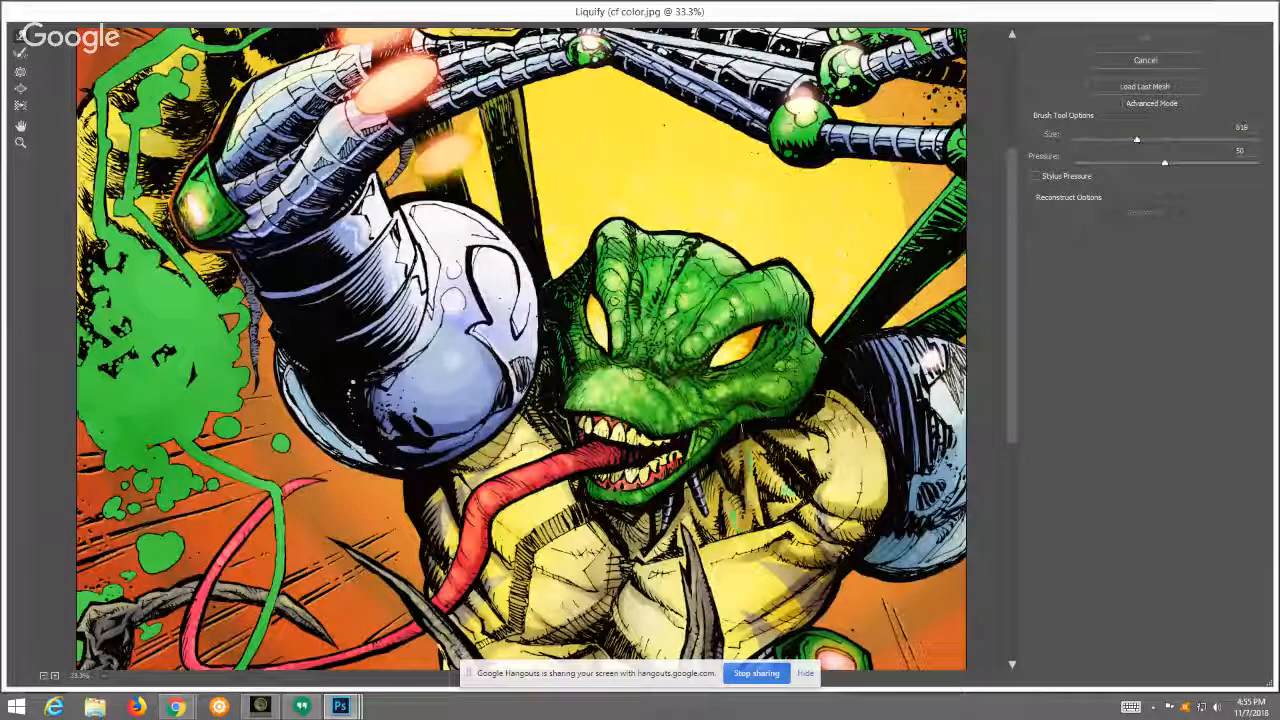
Step: Try to reshape the creature's mouth by pushing its upper lip upward and its lower jaw up and inward
drag(590, 422, 601, 389)
mouse_move(648, 431)
mouse_down()
mouse_move(652, 413)
mouse_move(600, 397)
mouse_up()
drag(680, 398, 679, 388)
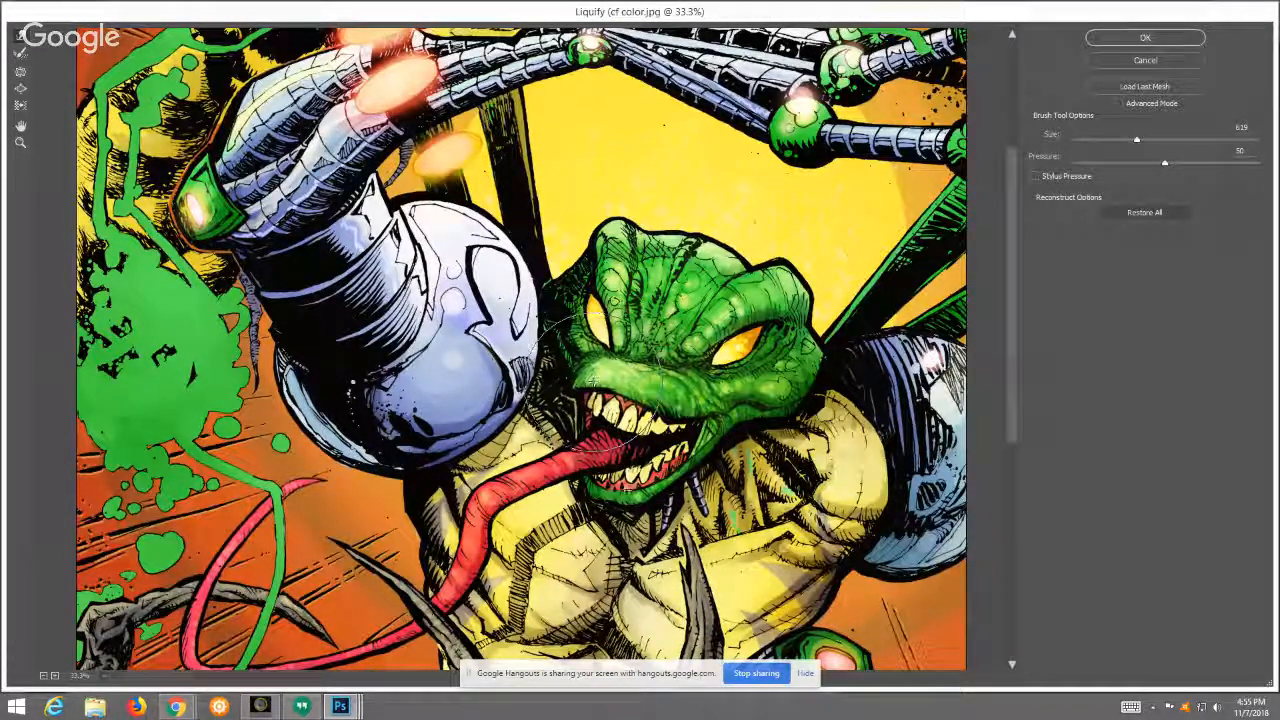
mouse_move(602, 483)
mouse_down()
mouse_move(605, 468)
mouse_move(675, 446)
mouse_up()
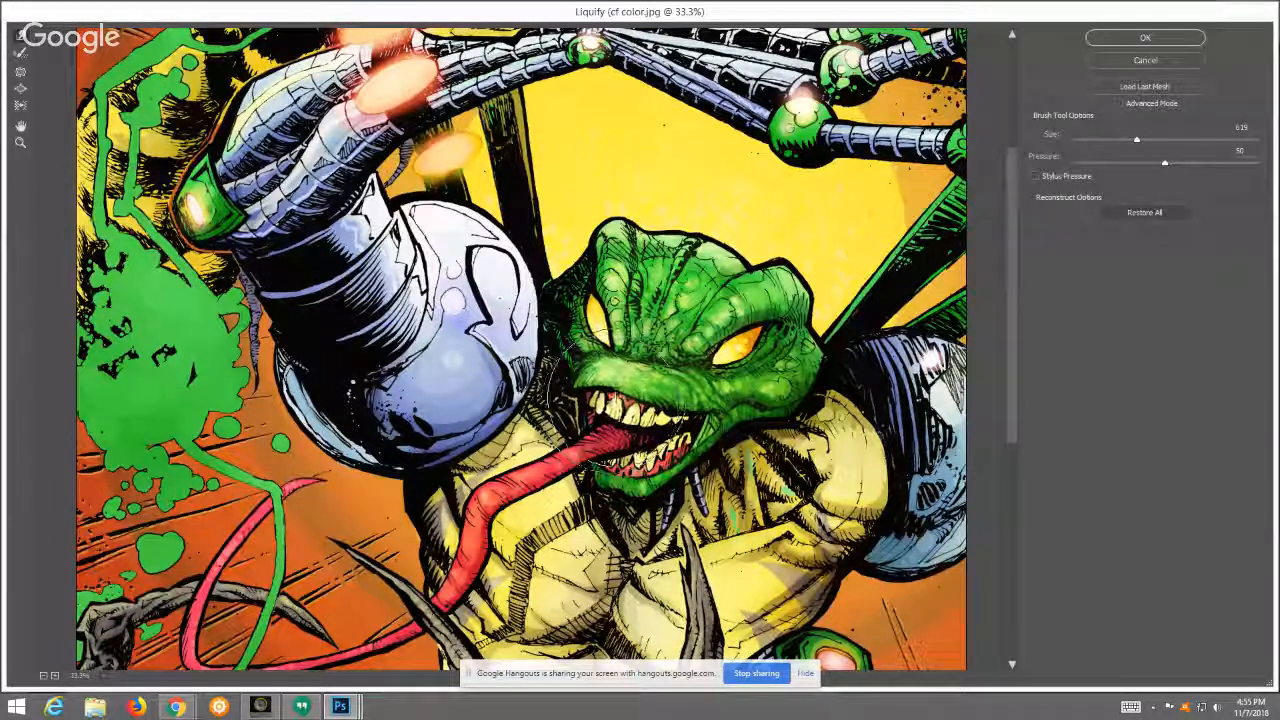
drag(583, 387, 579, 382)
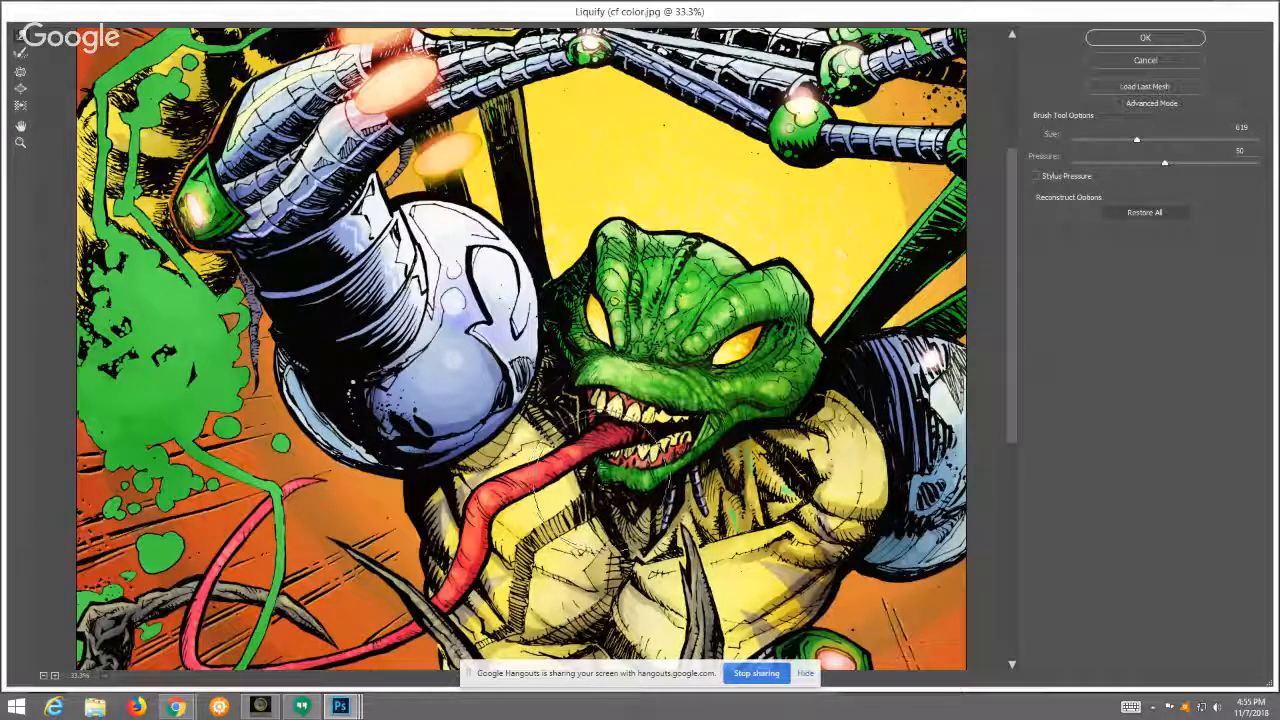
drag(627, 480, 635, 476)
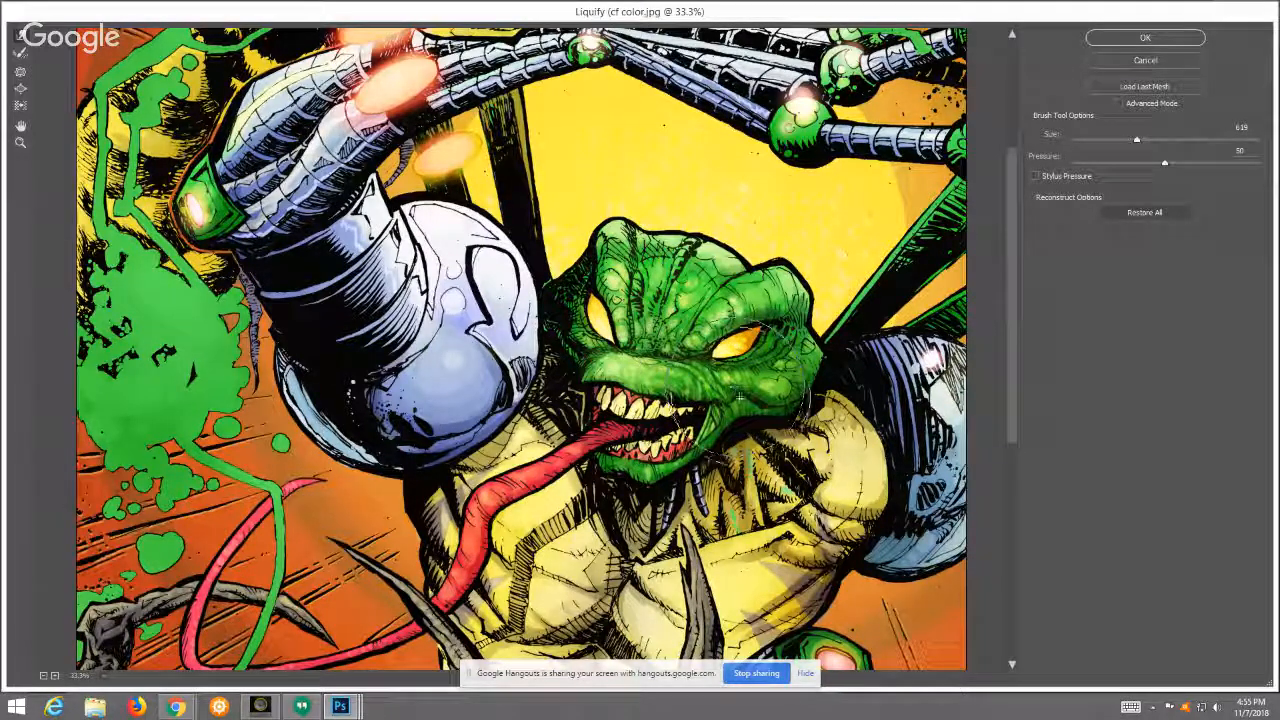
Step: Try further warps on the creature's lip, jaw, eye and tongue, and discard all the Liquify changes
mouse_move(626, 417)
mouse_down()
mouse_move(640, 414)
mouse_move(598, 373)
mouse_up()
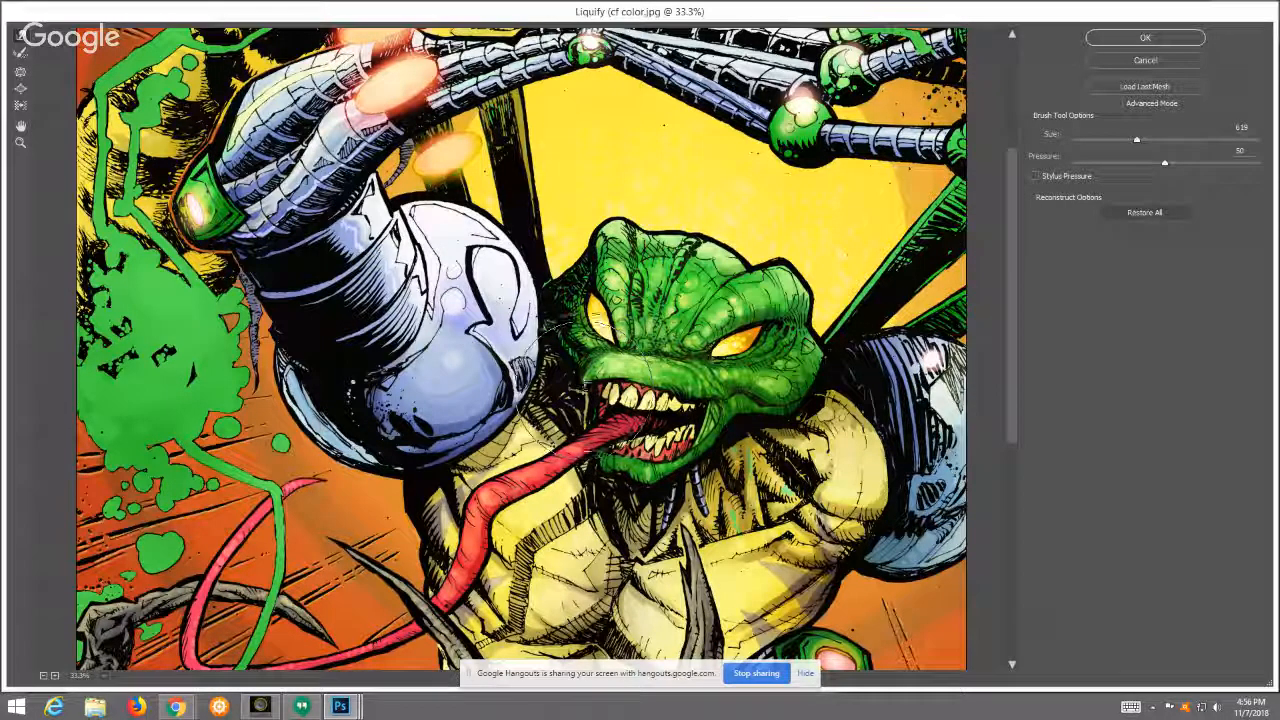
drag(656, 463, 661, 456)
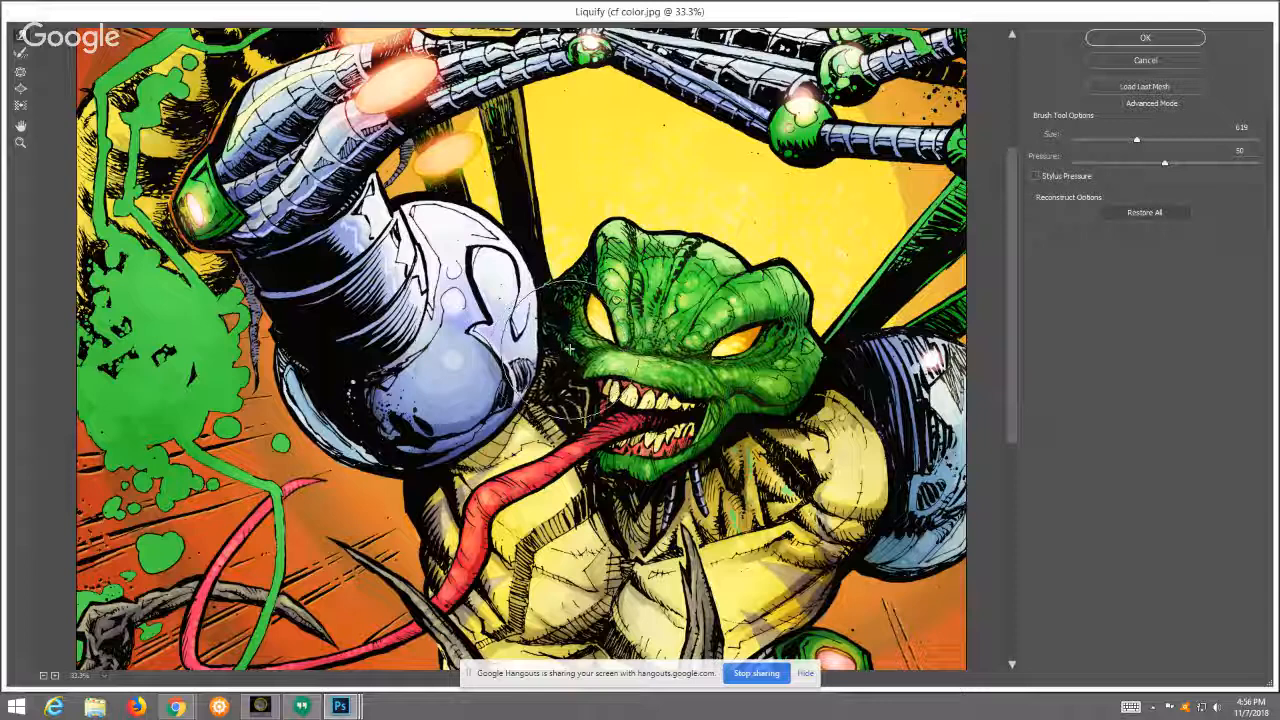
drag(608, 310, 622, 292)
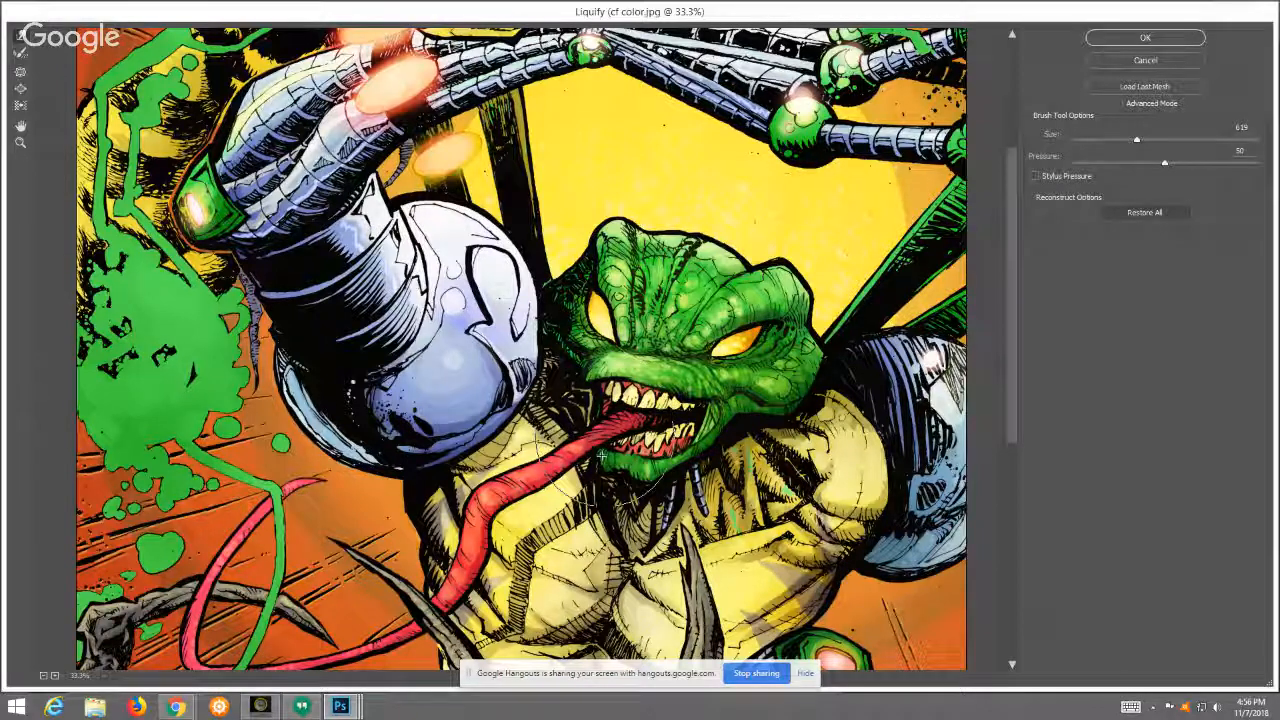
drag(637, 464, 677, 424)
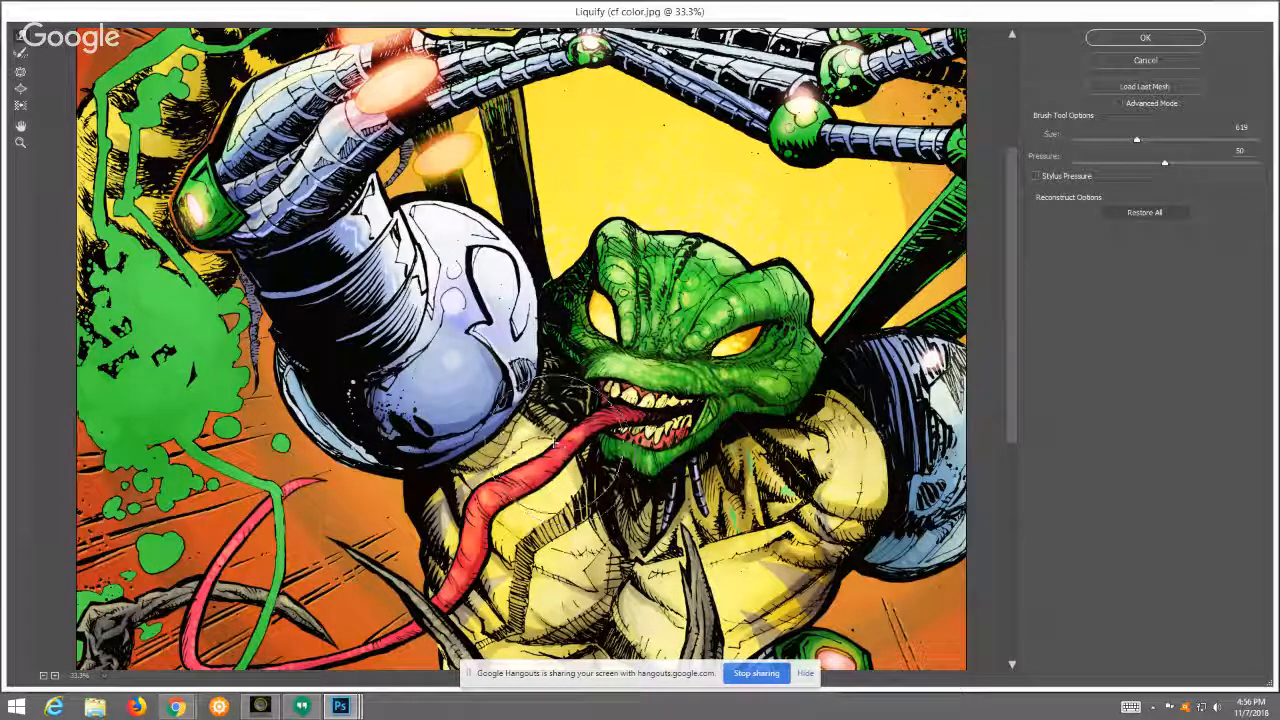
drag(600, 415, 592, 417)
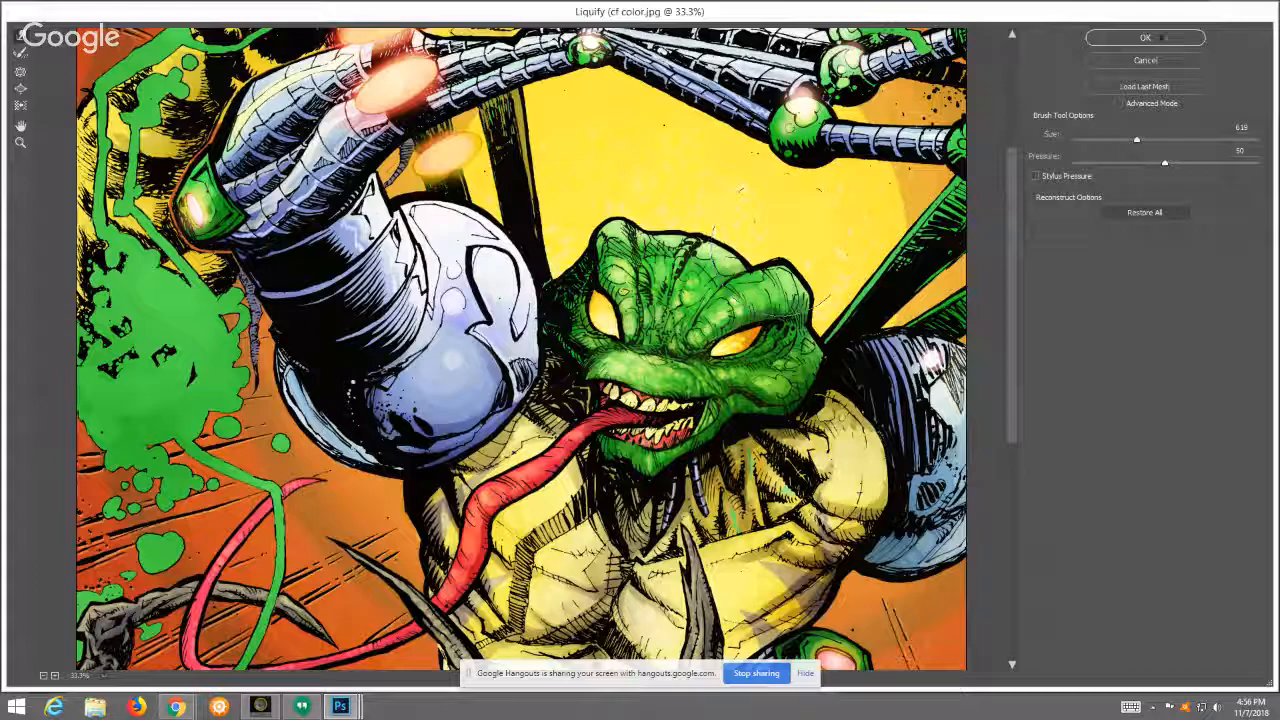
click(1150, 60)
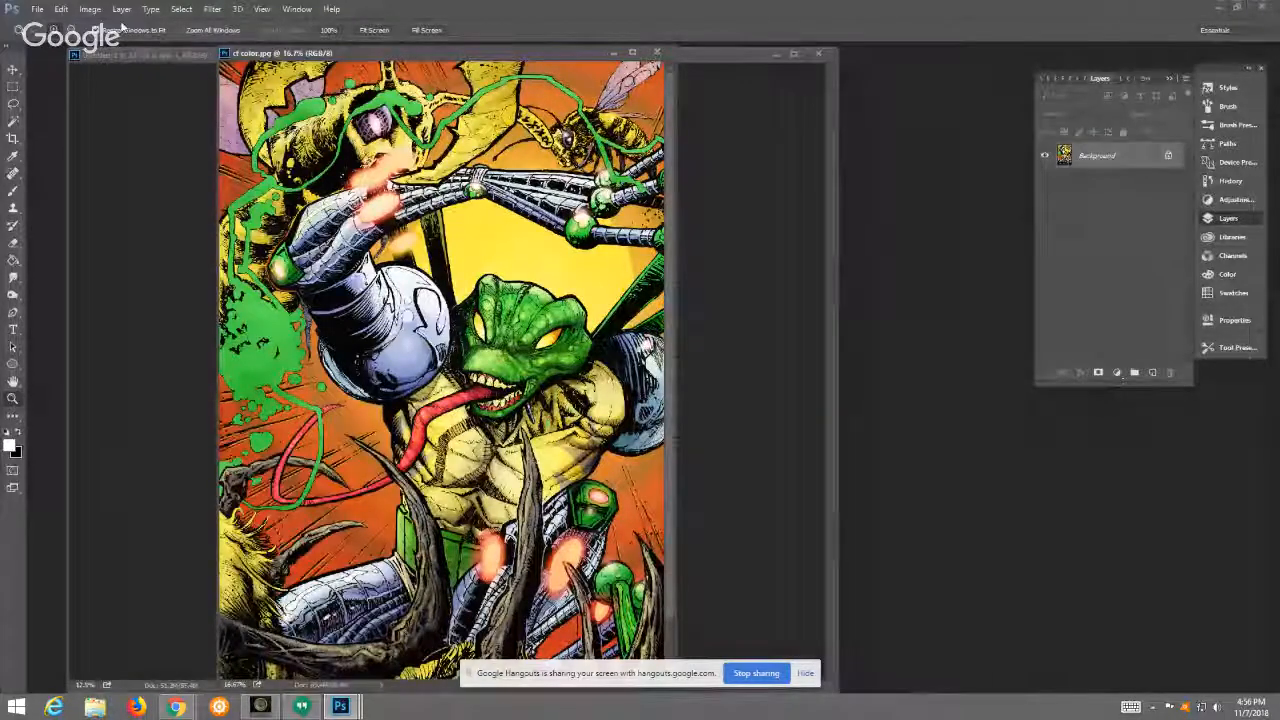
click(212, 9)
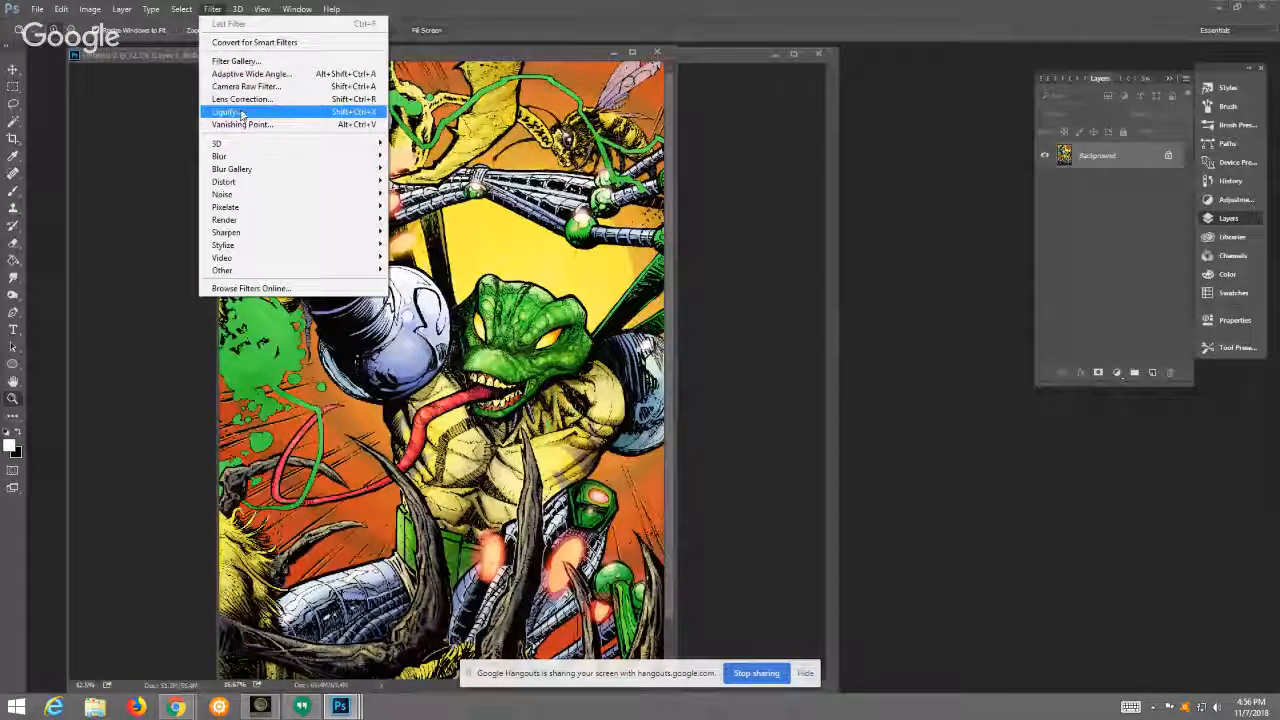
click(558, 55)
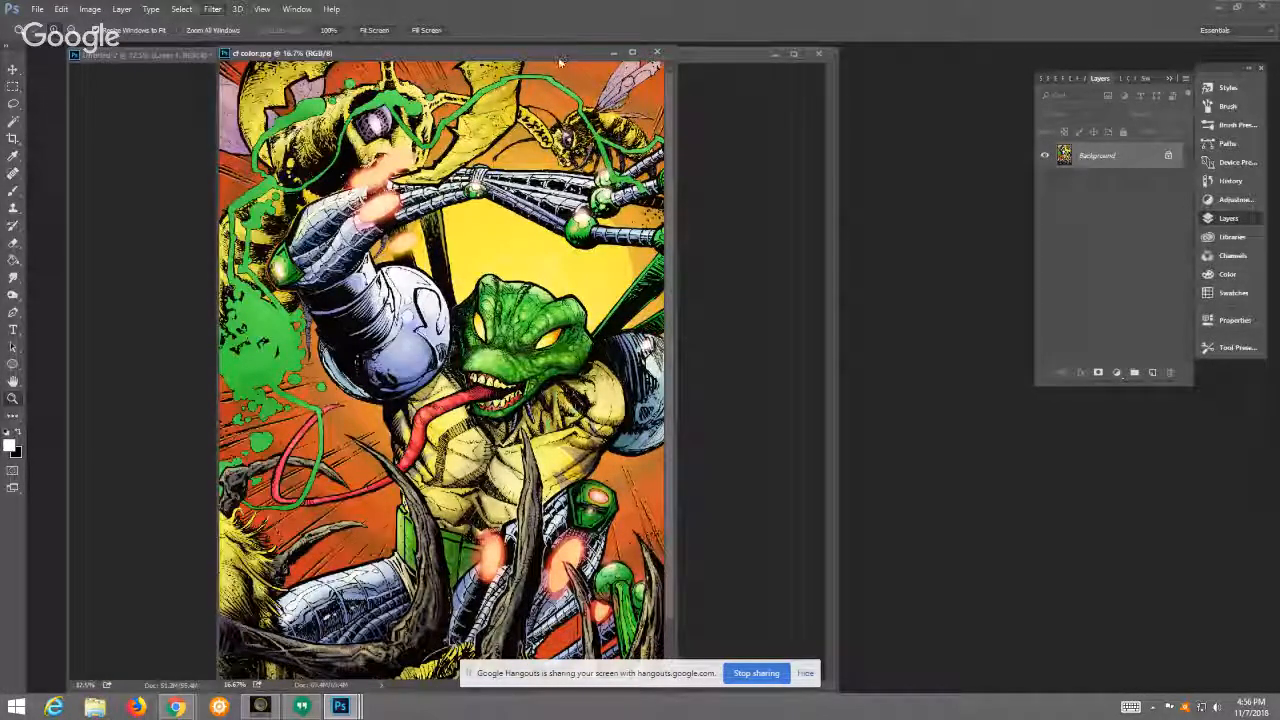
Step: Create a new blank document and sketch a pair of slanted eyes in black with the Brush tool
click(40, 10)
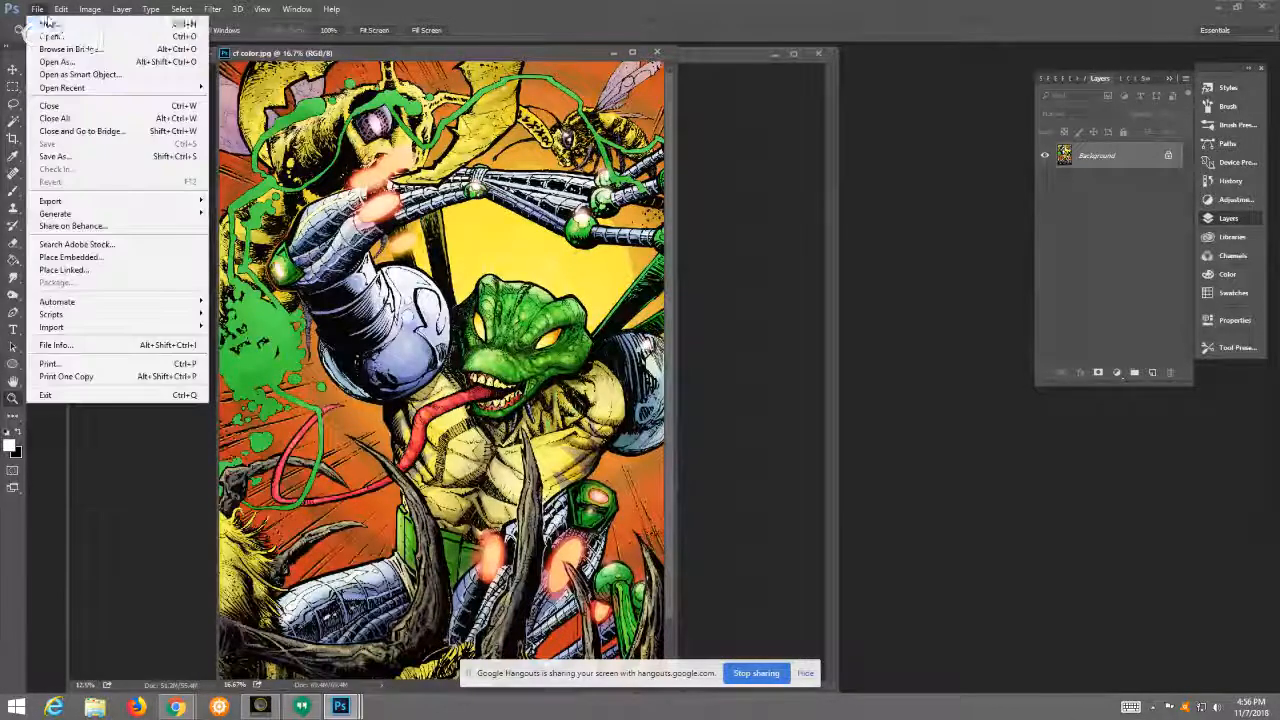
click(48, 22)
click(776, 172)
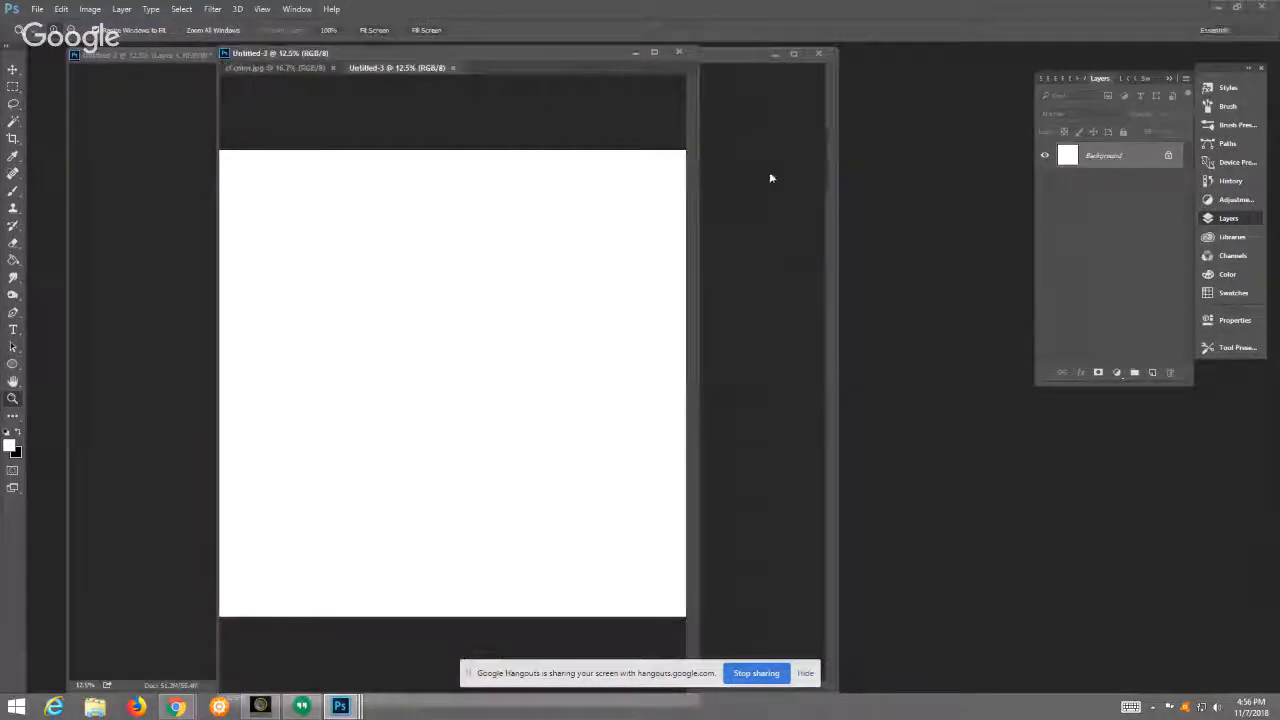
click(13, 190)
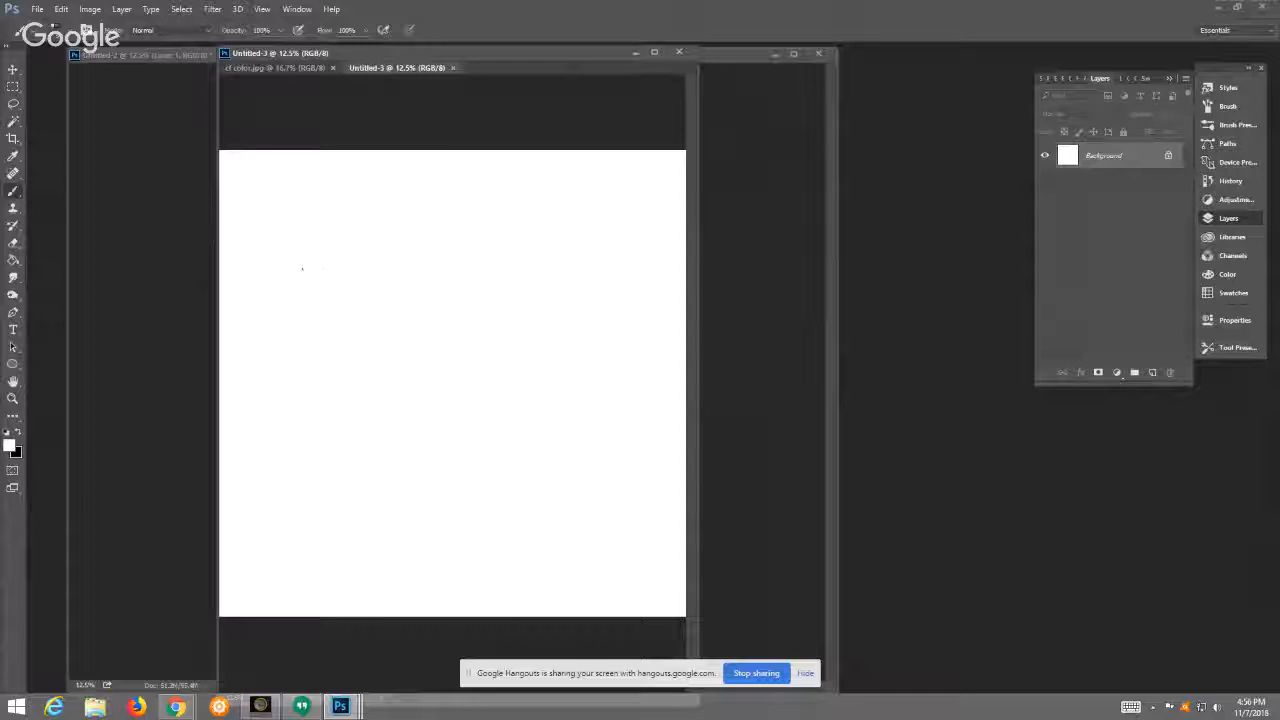
click(18, 432)
mouse_move(300, 290)
mouse_down()
mouse_move(345, 308)
mouse_move(296, 286)
mouse_move(334, 338)
mouse_move(356, 334)
mouse_move(310, 318)
mouse_move(340, 310)
mouse_move(328, 298)
mouse_move(346, 312)
mouse_move(348, 292)
mouse_up()
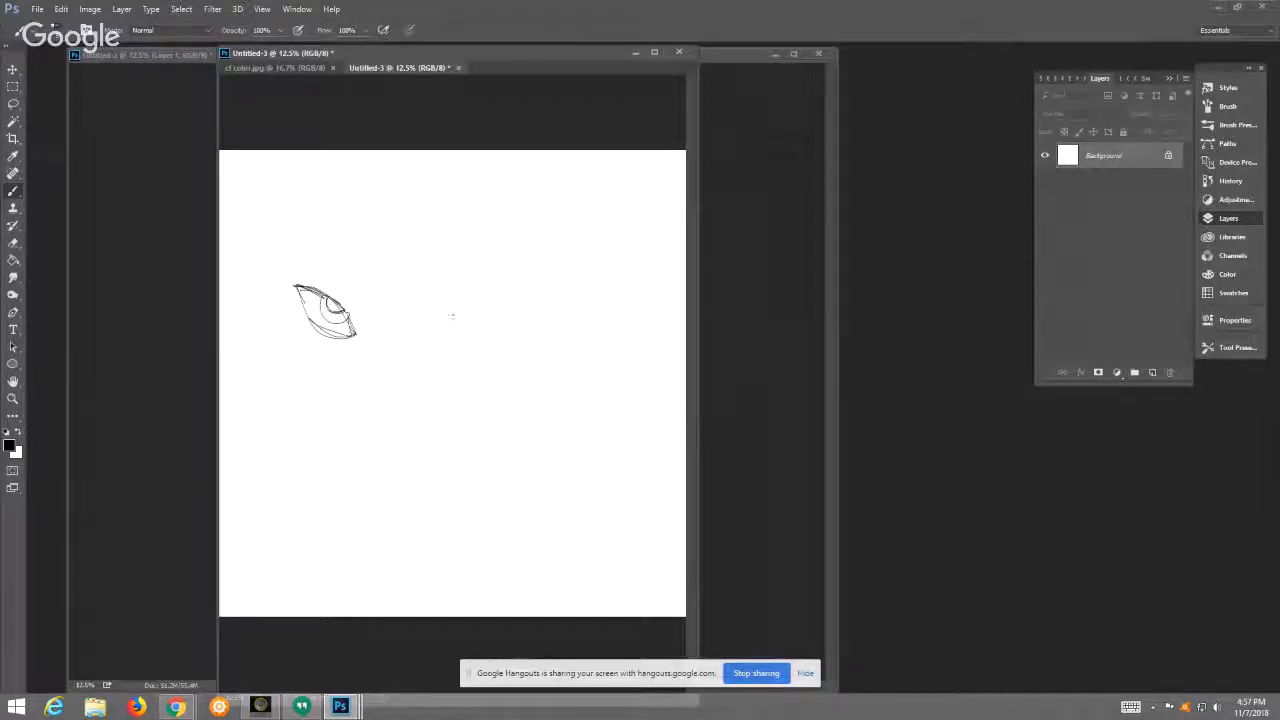
mouse_move(442, 324)
mouse_down()
mouse_move(465, 300)
mouse_move(474, 330)
mouse_move(433, 344)
mouse_move(486, 302)
mouse_move(443, 325)
mouse_move(455, 318)
mouse_up()
Step: Lasso the right-hand eye in the sketch, move it closer to the other eye and clear the selection
click(208, 10)
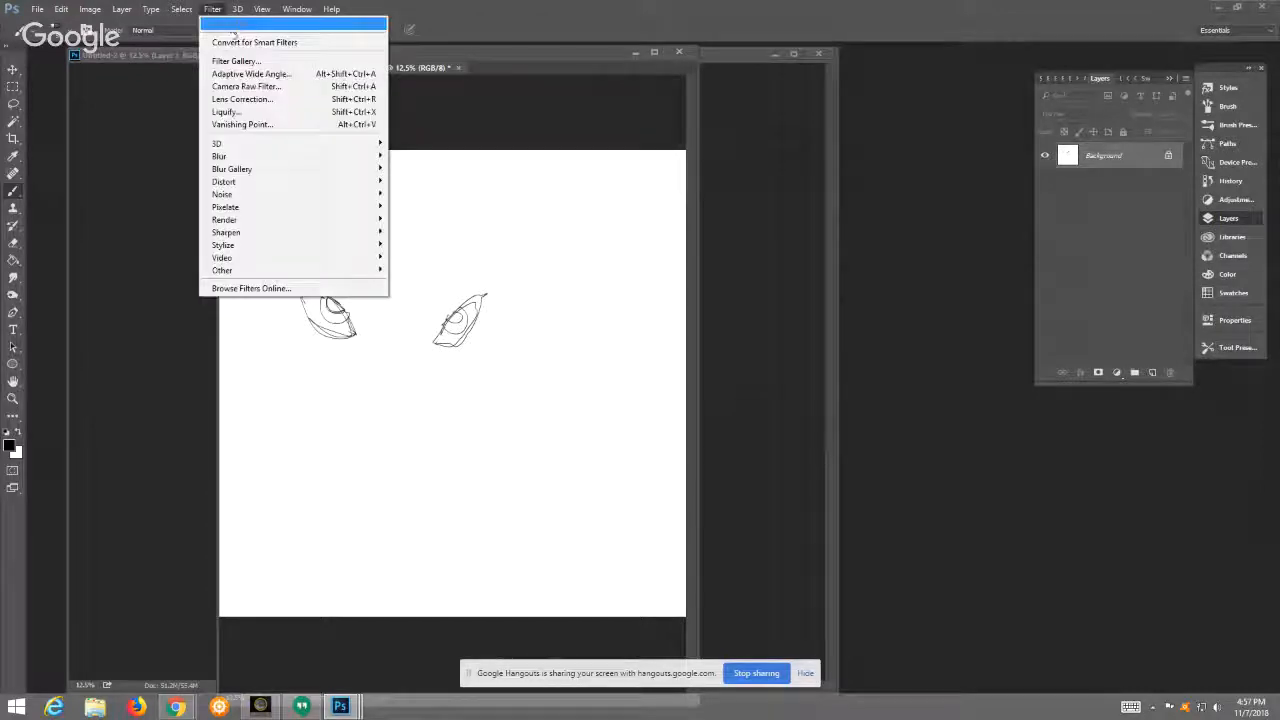
click(431, 71)
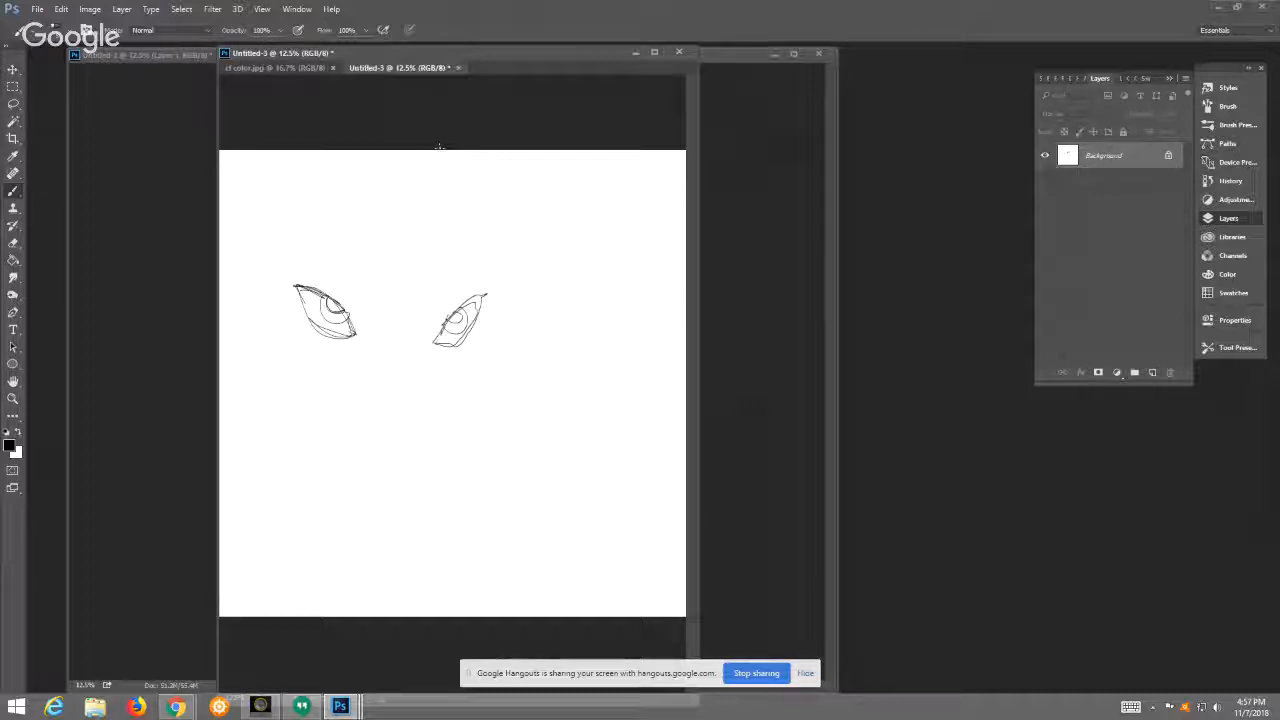
click(13, 104)
mouse_move(465, 268)
mouse_down()
mouse_move(480, 380)
mouse_move(488, 252)
mouse_up()
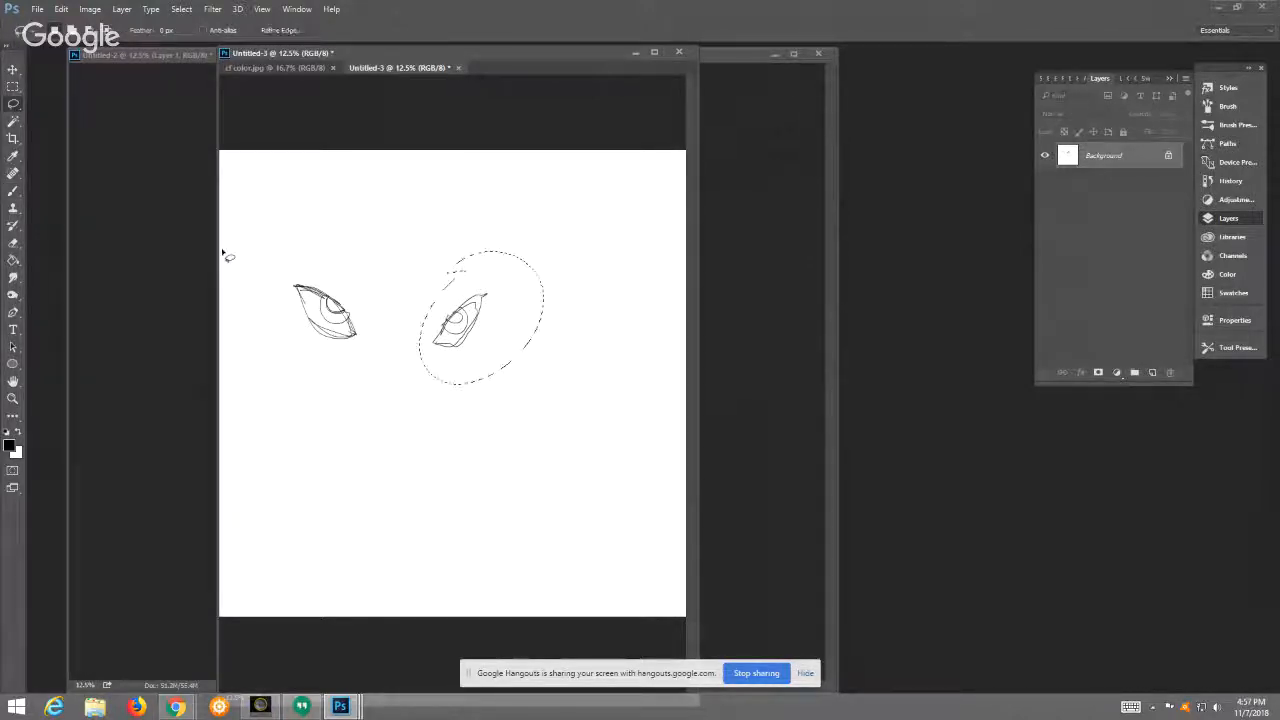
click(13, 70)
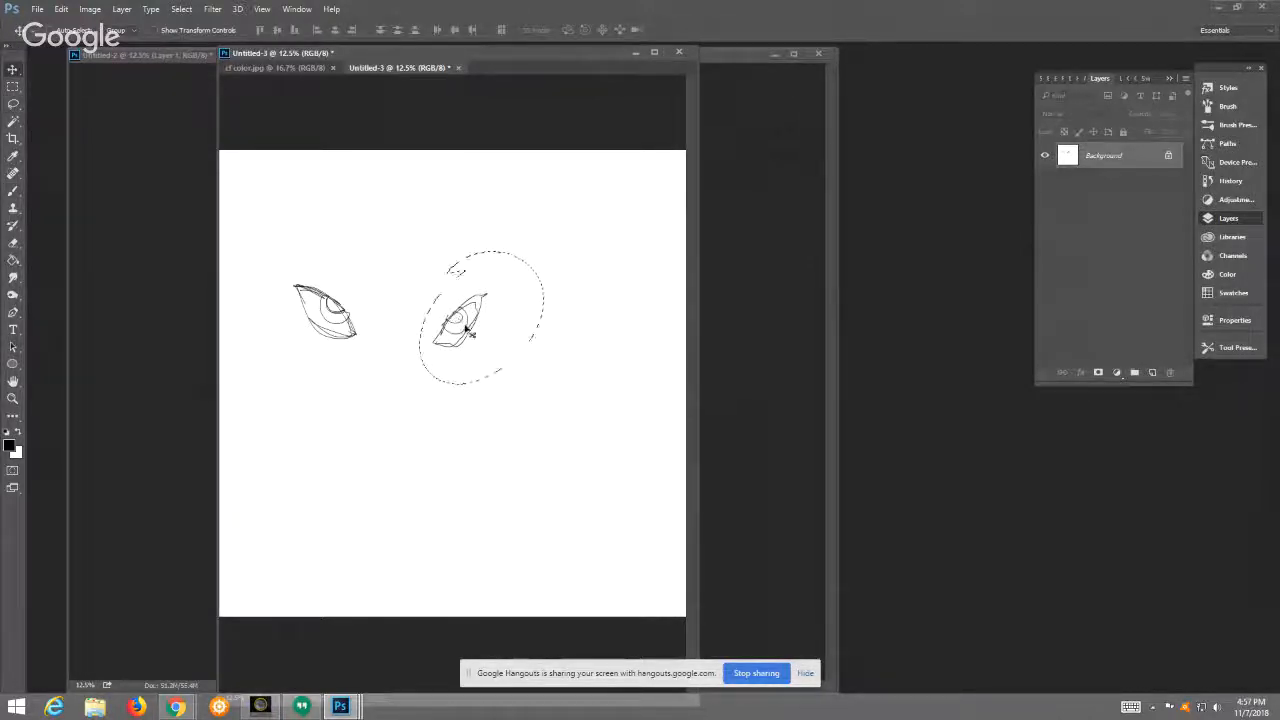
drag(468, 333, 440, 323)
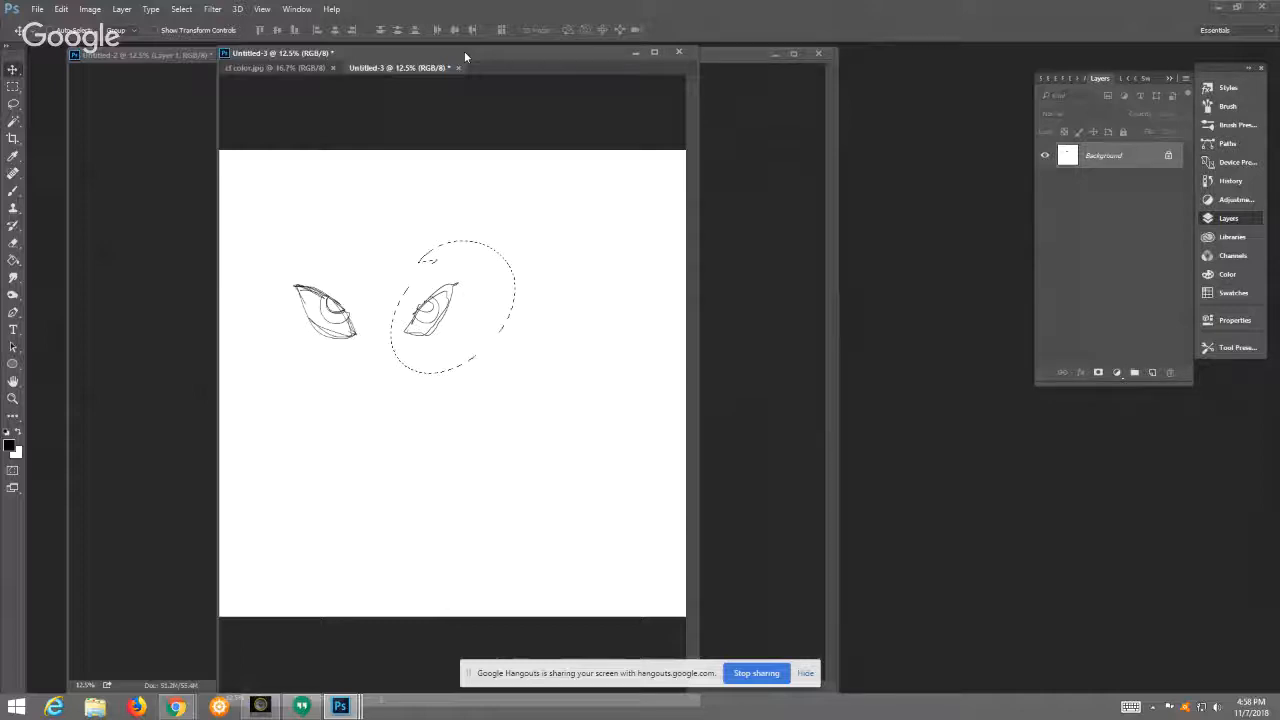
click(13, 103)
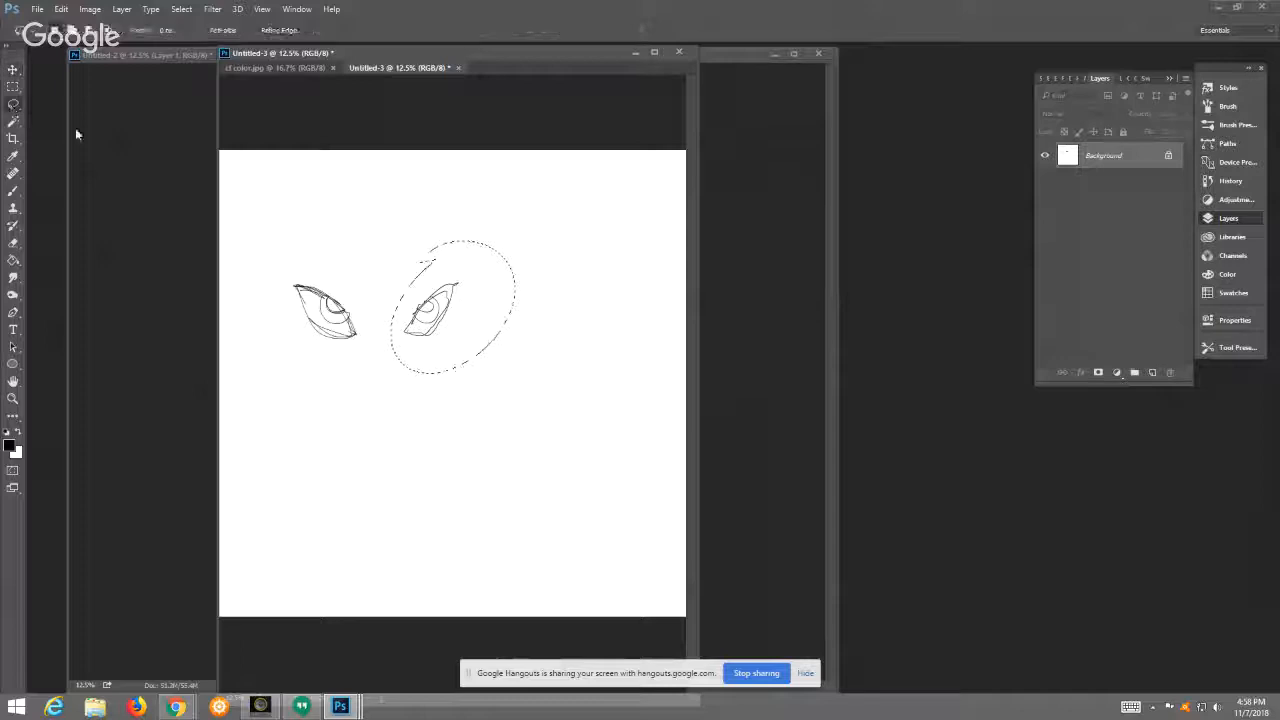
click(378, 258)
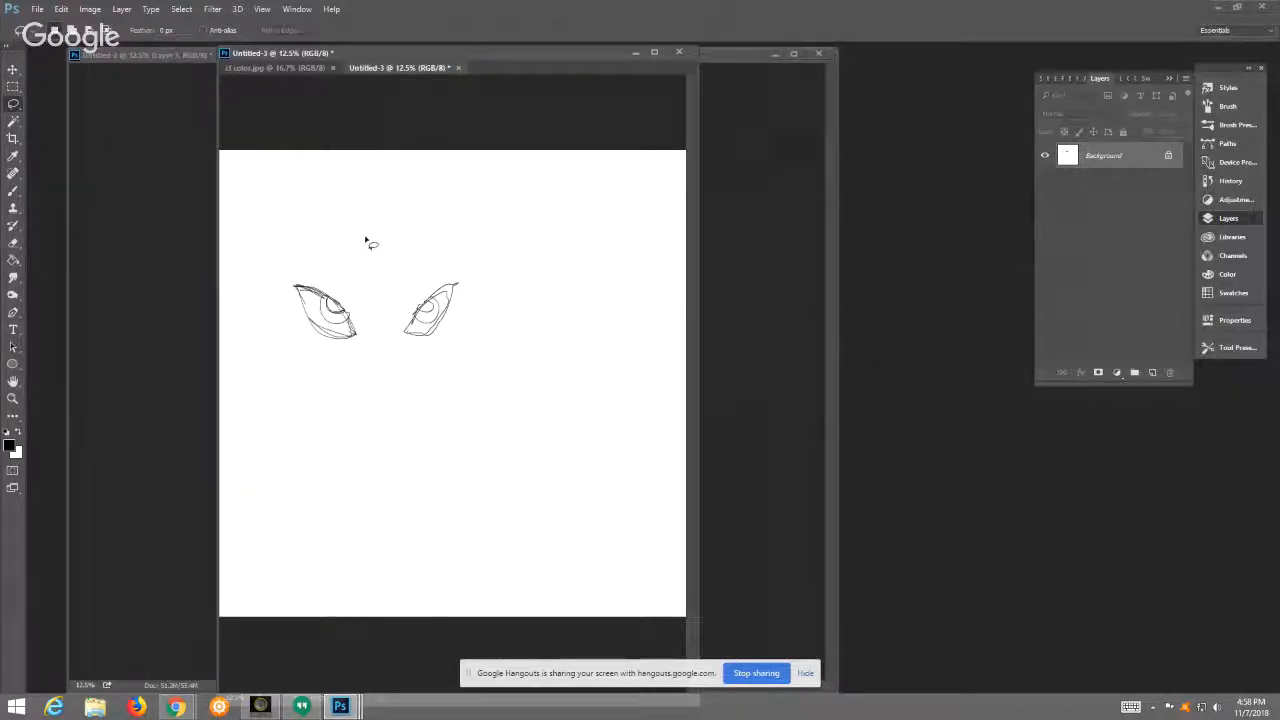
Step: Separate the Untitled-3 eye sketch into its own window and close it without saving
drag(404, 68, 539, 95)
click(928, 94)
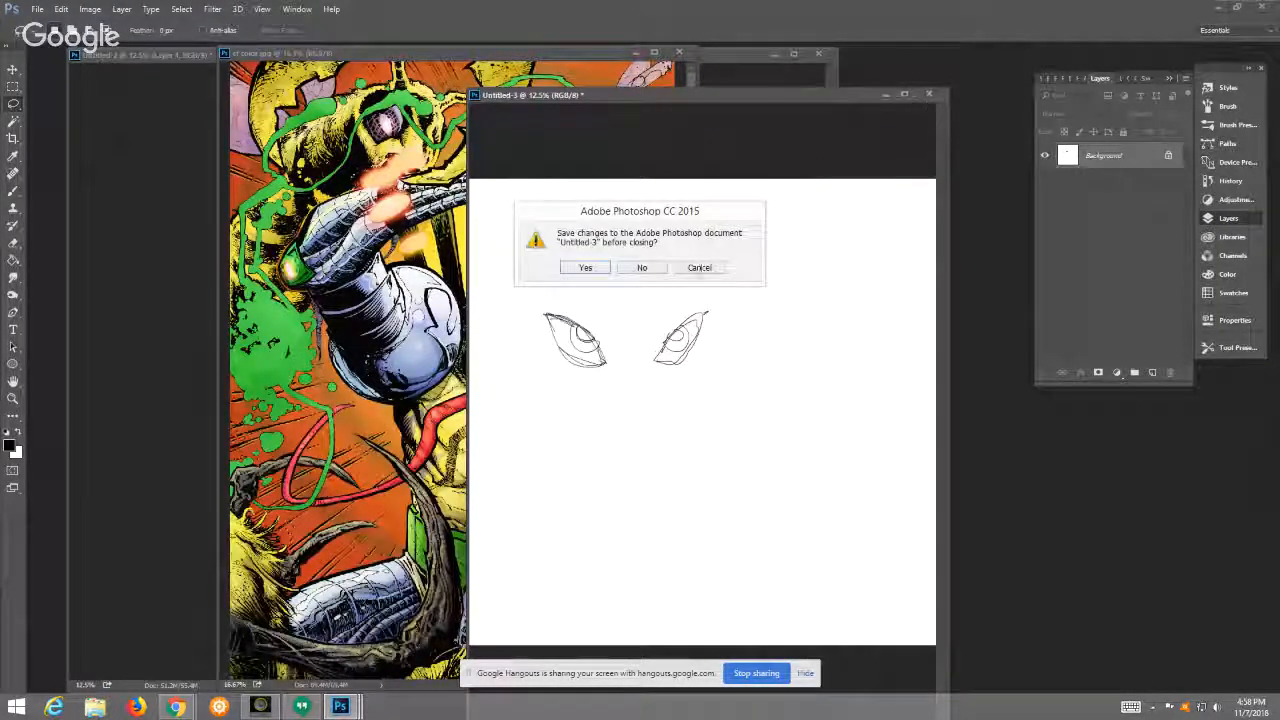
click(642, 267)
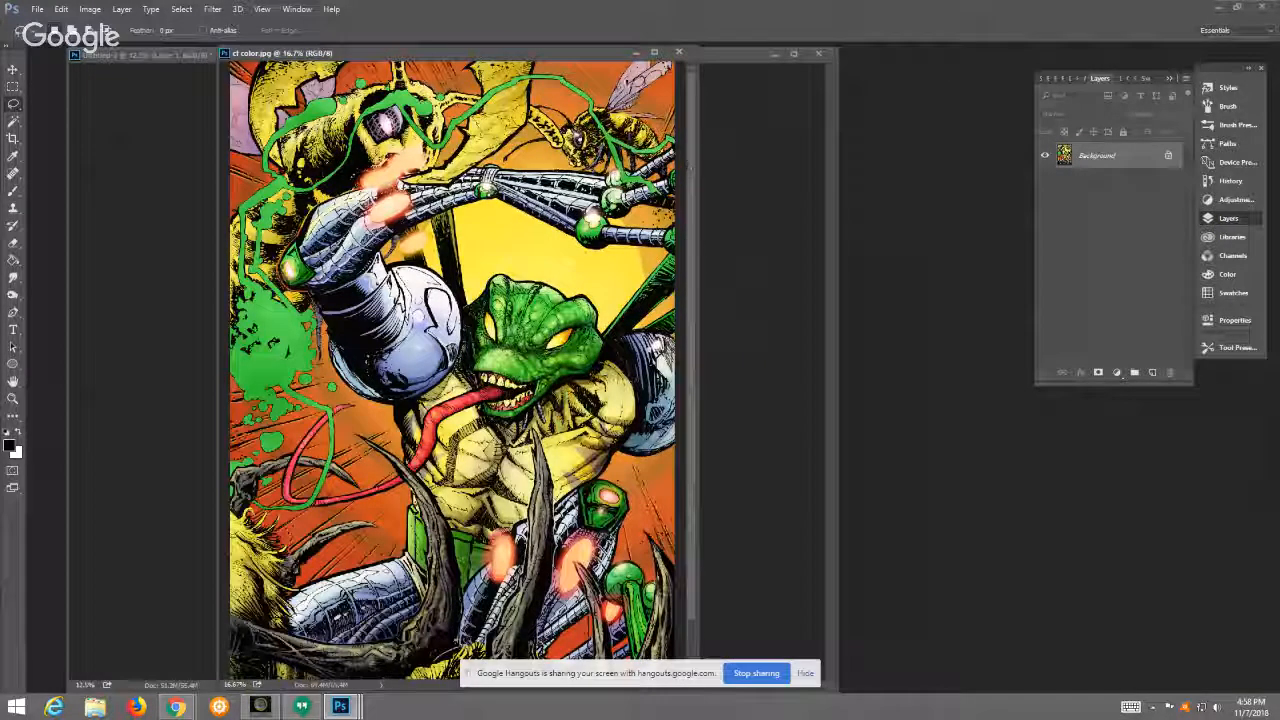
Step: Fit cf color.jpg to the screen and examine the creature's mouth, teeth and tongue up close against the full composition
drag(584, 52, 612, 47)
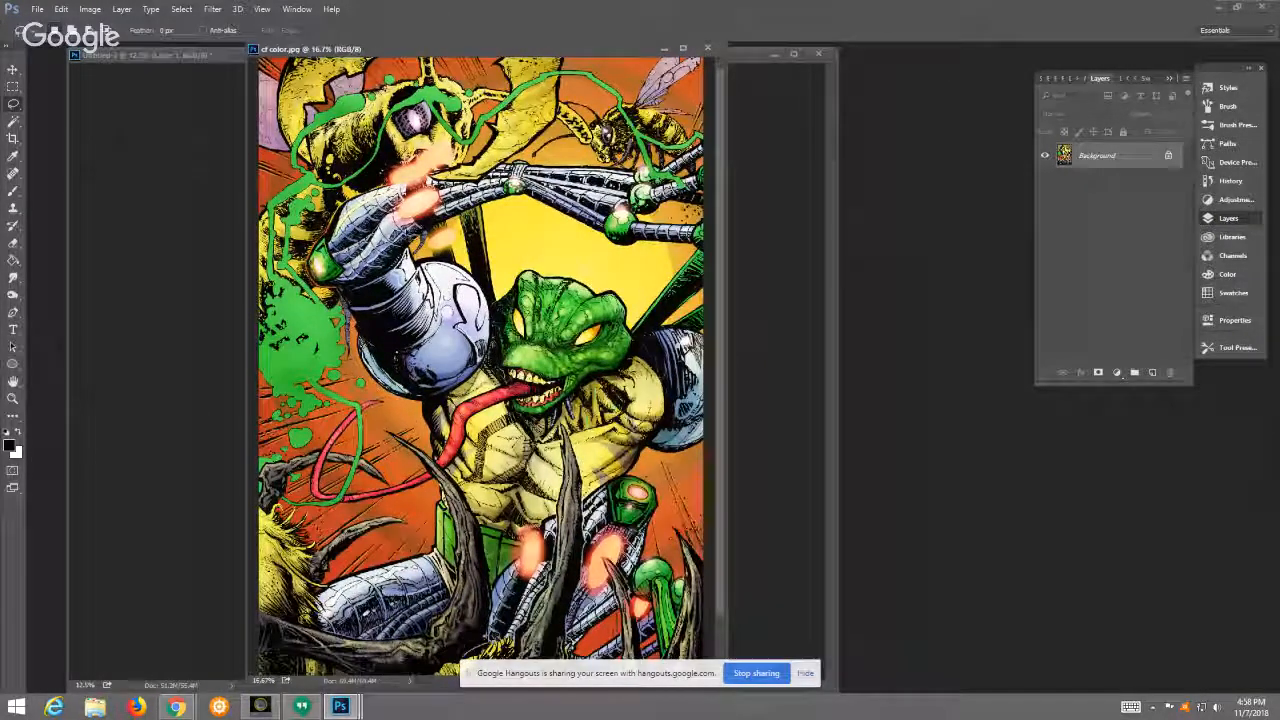
click(13, 398)
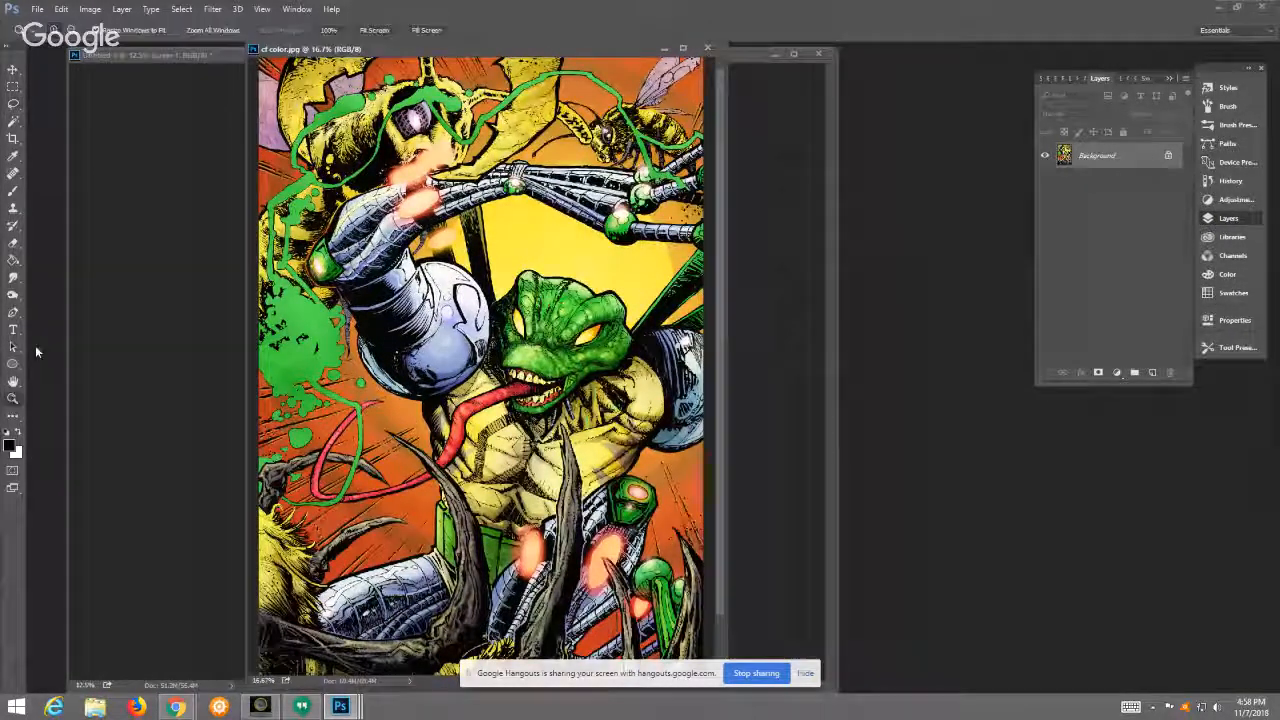
click(374, 32)
drag(380, 52, 370, 87)
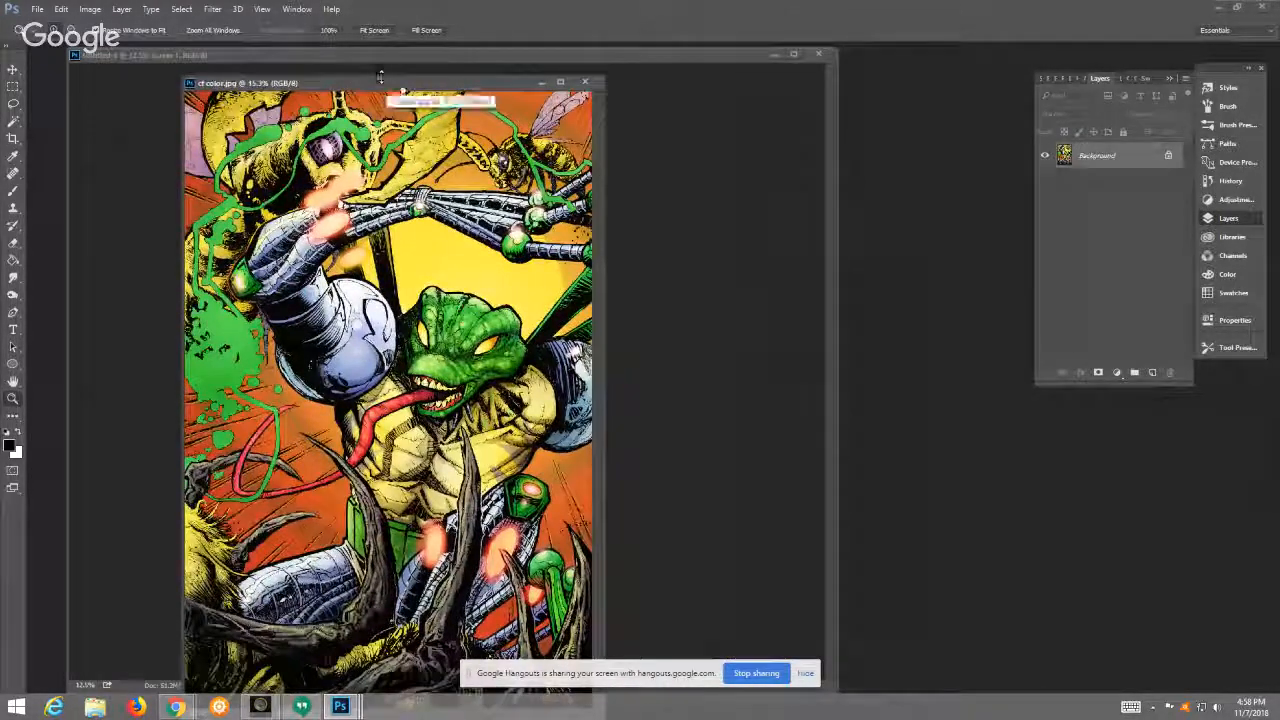
drag(420, 84, 457, 60)
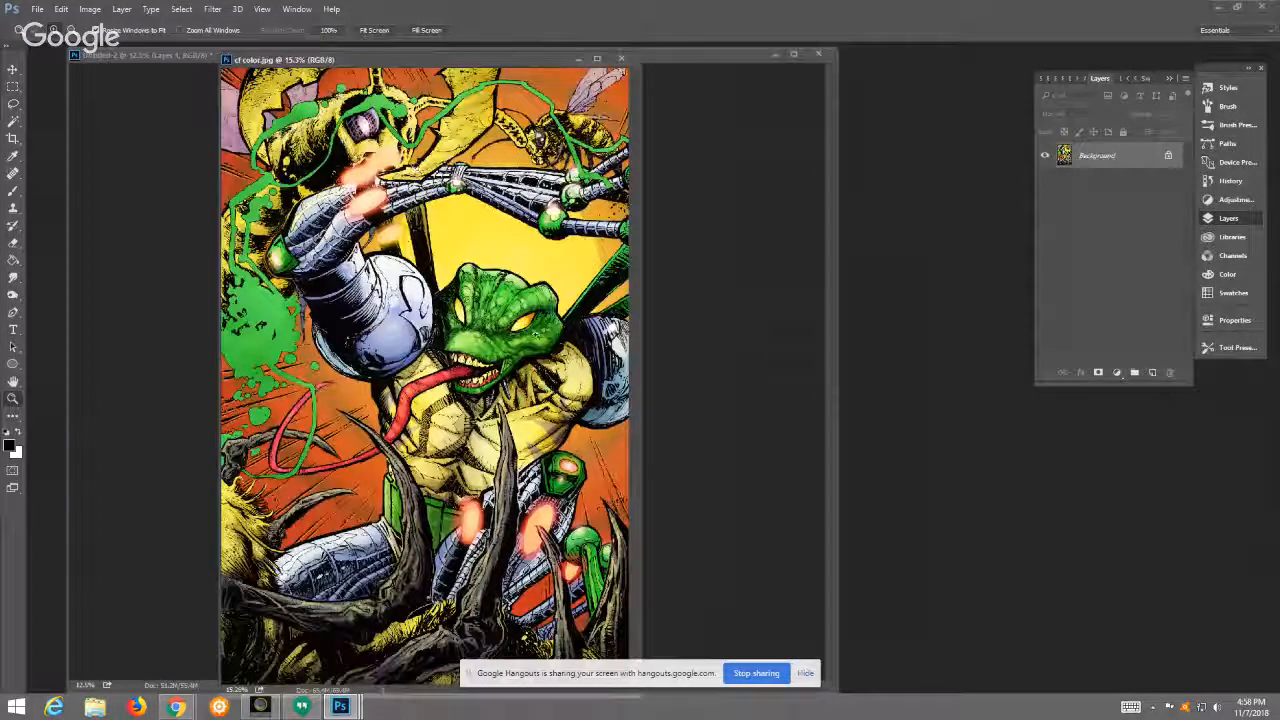
drag(440, 331, 523, 397)
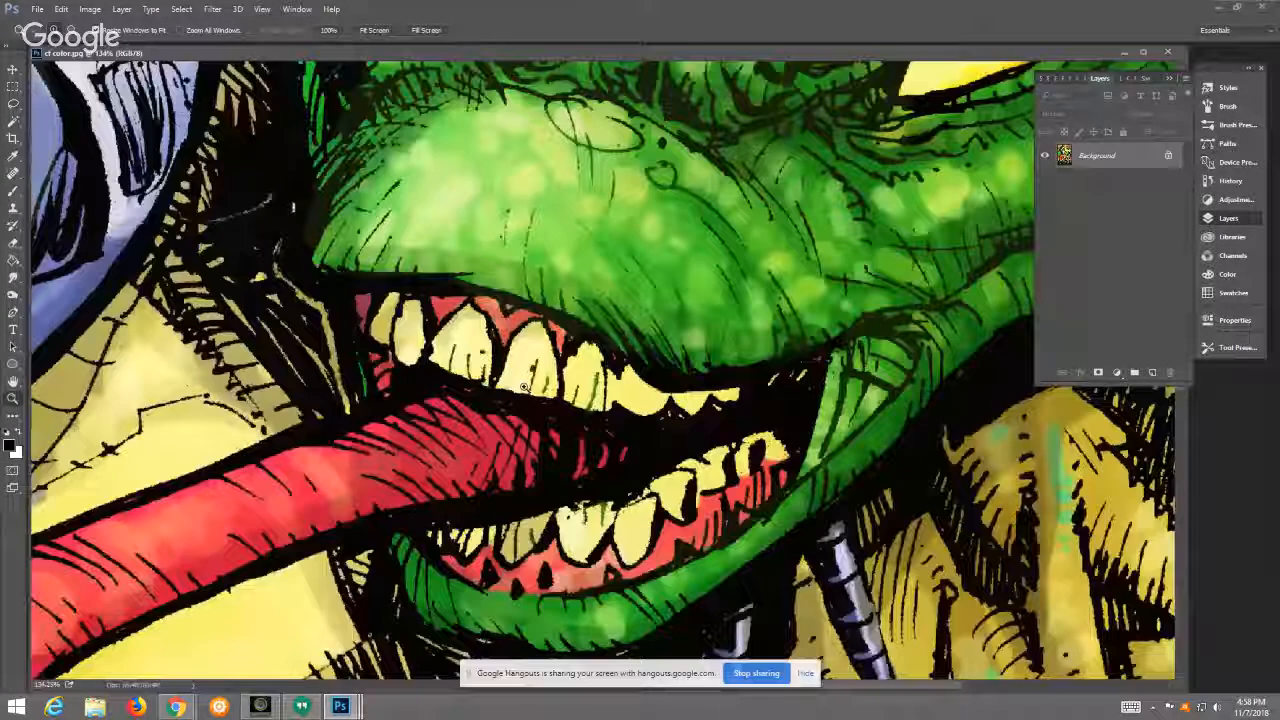
click(378, 39)
drag(366, 52, 399, 50)
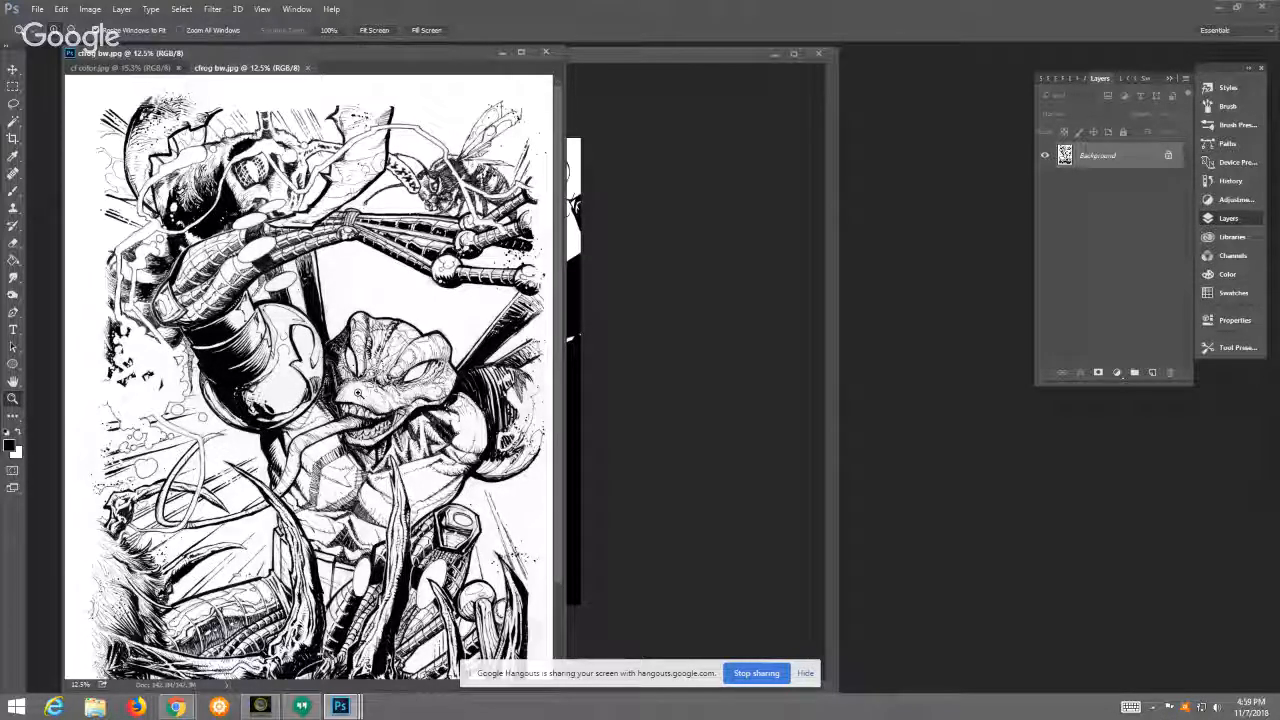
Step: Float the cfrog bw.jpg line art in its own window and arrange it beside the cf color.jpg artwork
drag(272, 67, 411, 180)
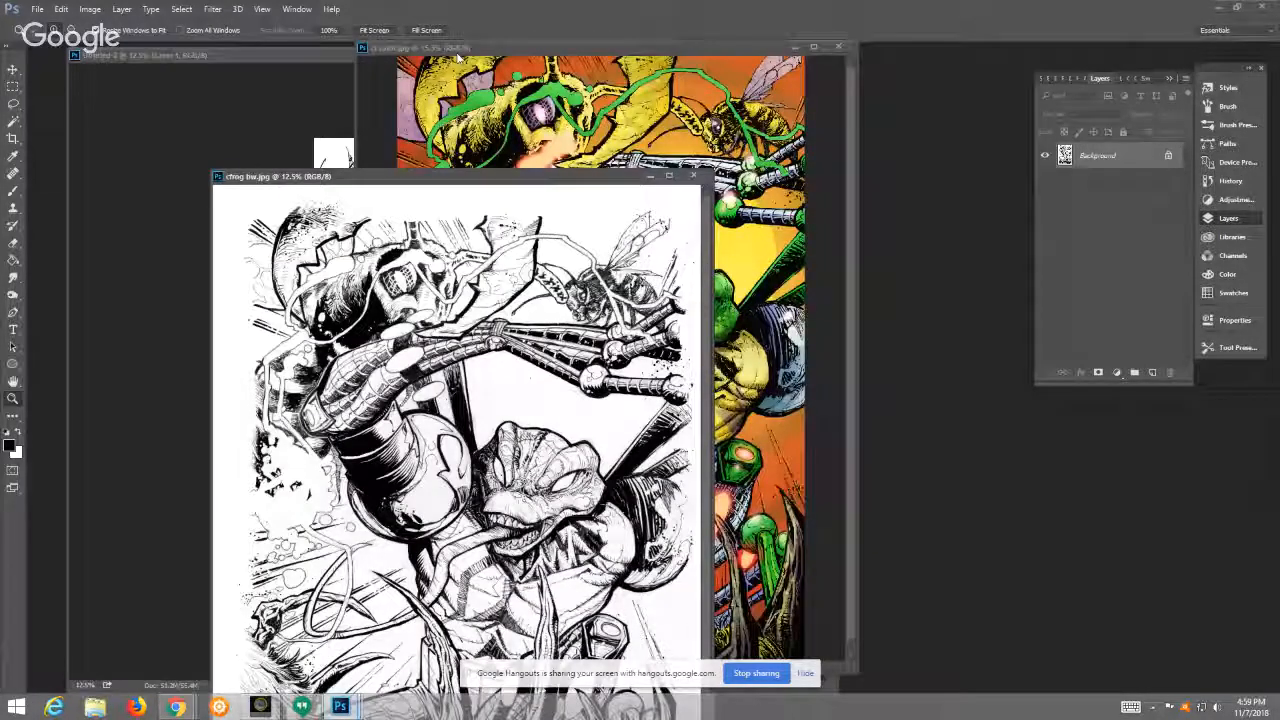
click(458, 57)
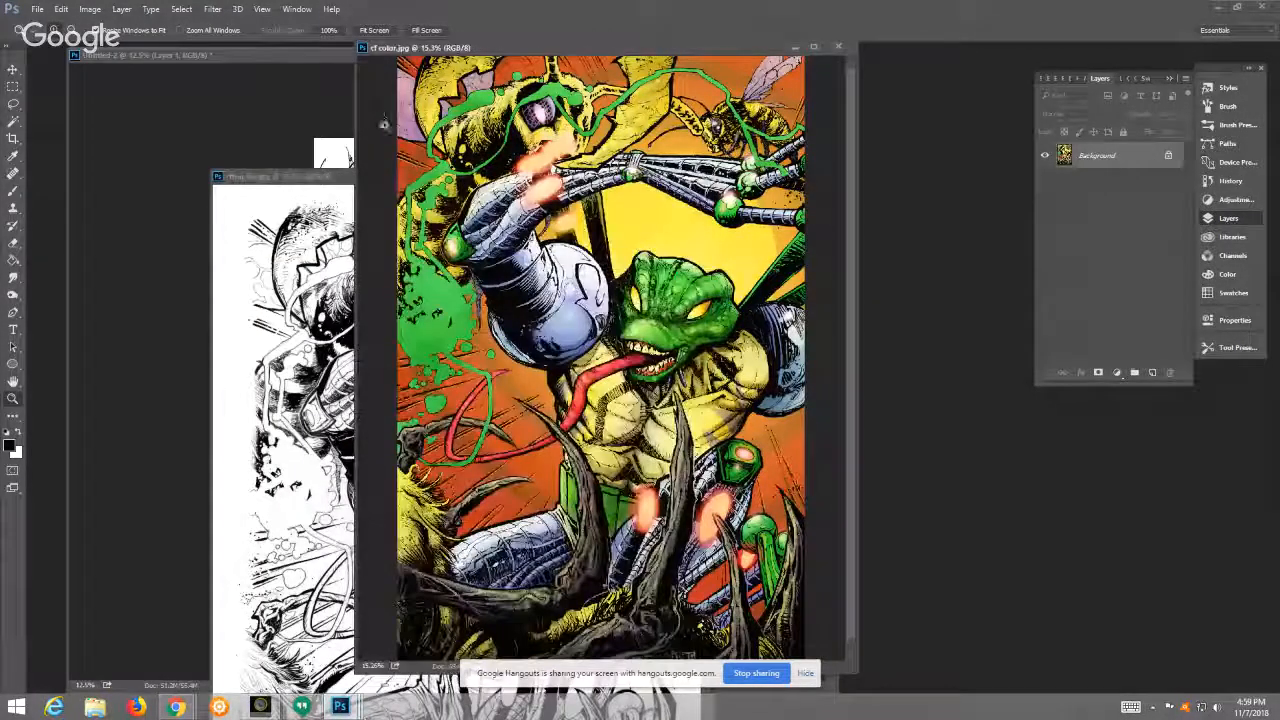
click(346, 181)
drag(392, 176, 310, 171)
click(497, 61)
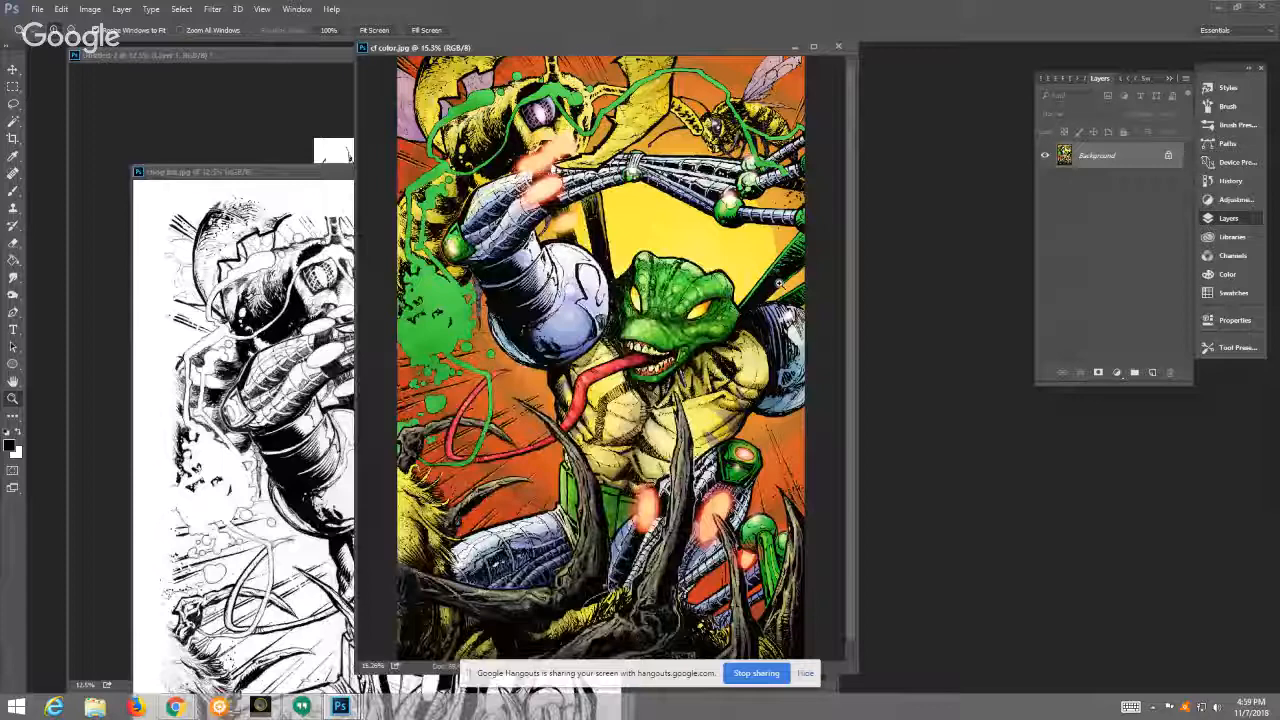
click(376, 31)
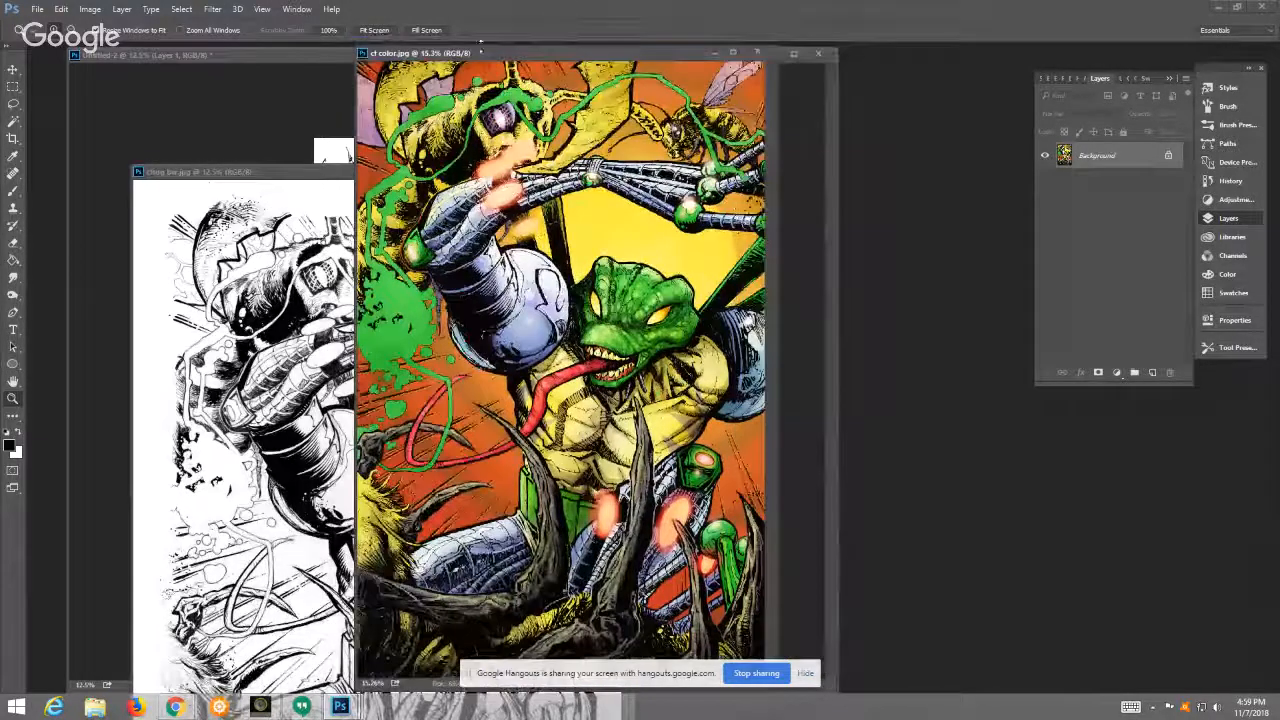
drag(480, 47, 497, 43)
click(351, 177)
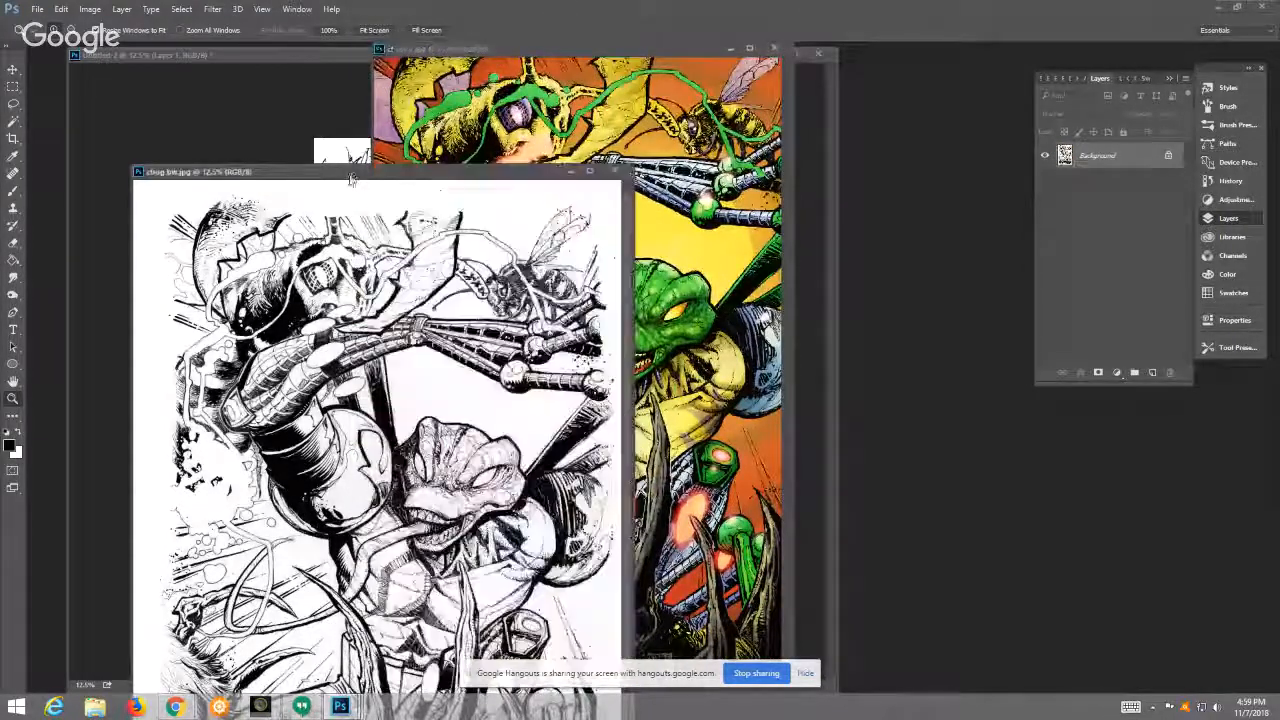
drag(351, 175, 336, 67)
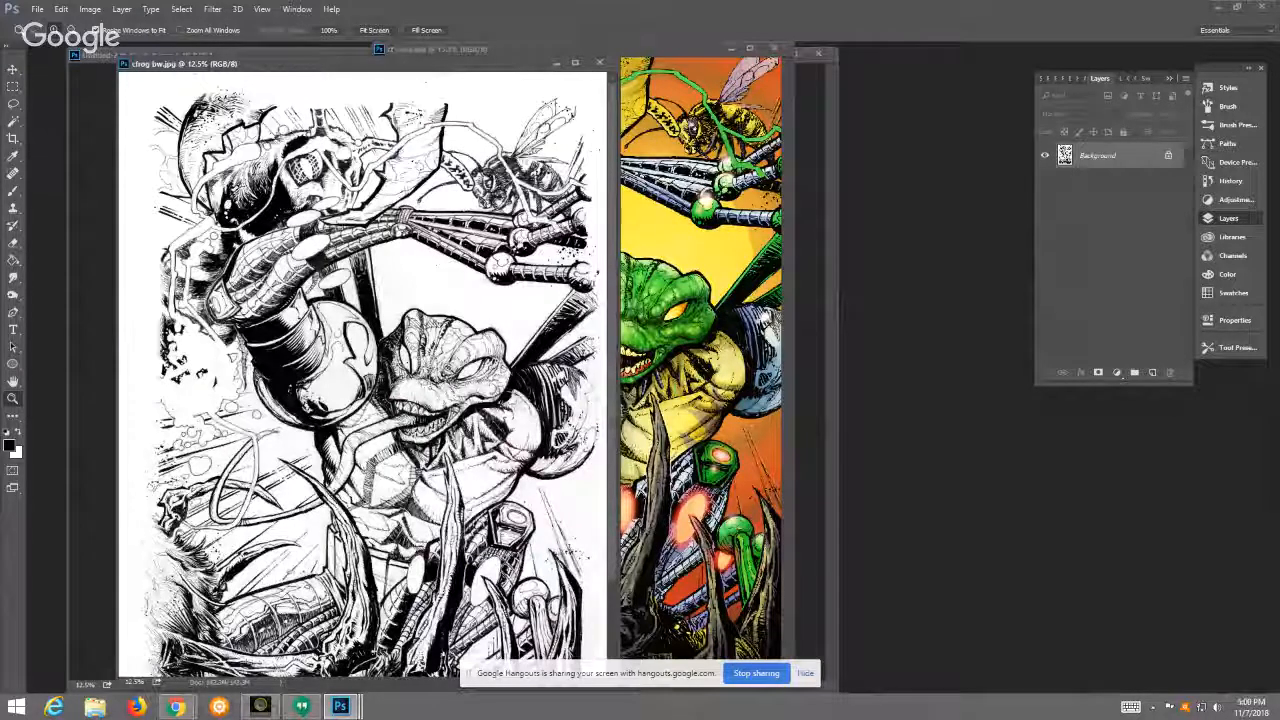
Step: Compare the cfrog bw.jpg line art with the cf color.jpg version by alternating between their windows
click(640, 47)
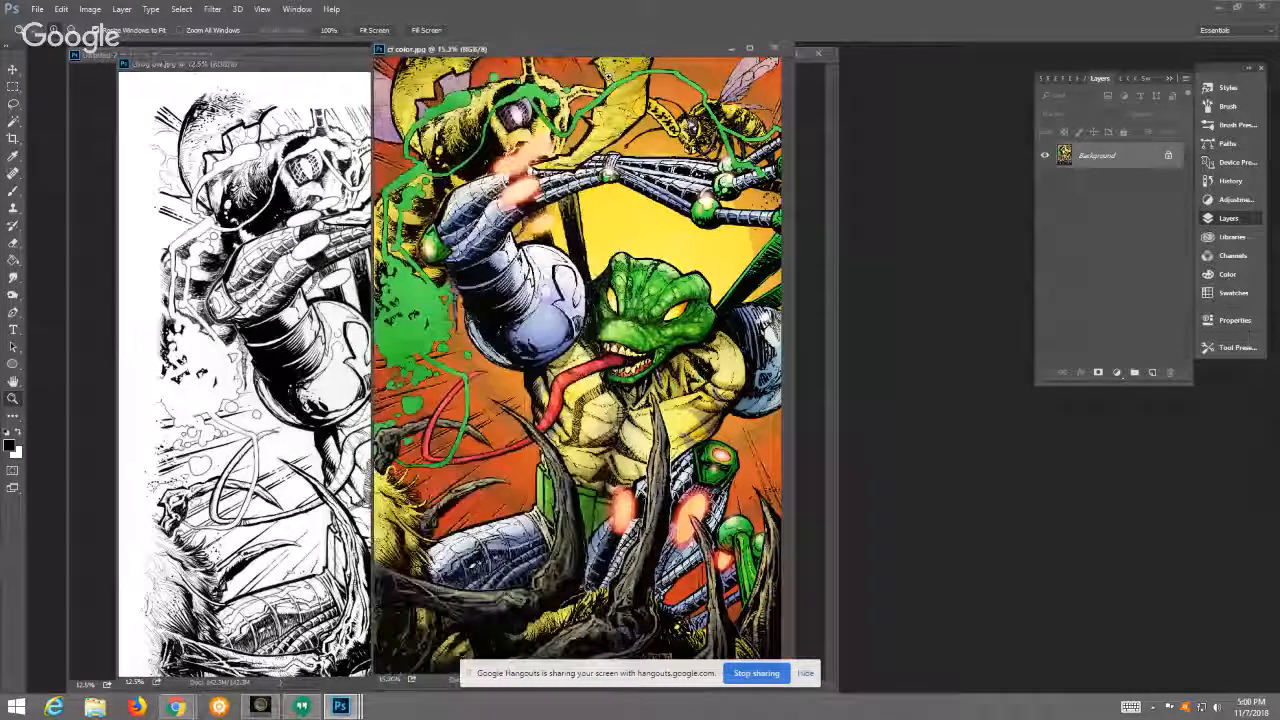
click(338, 72)
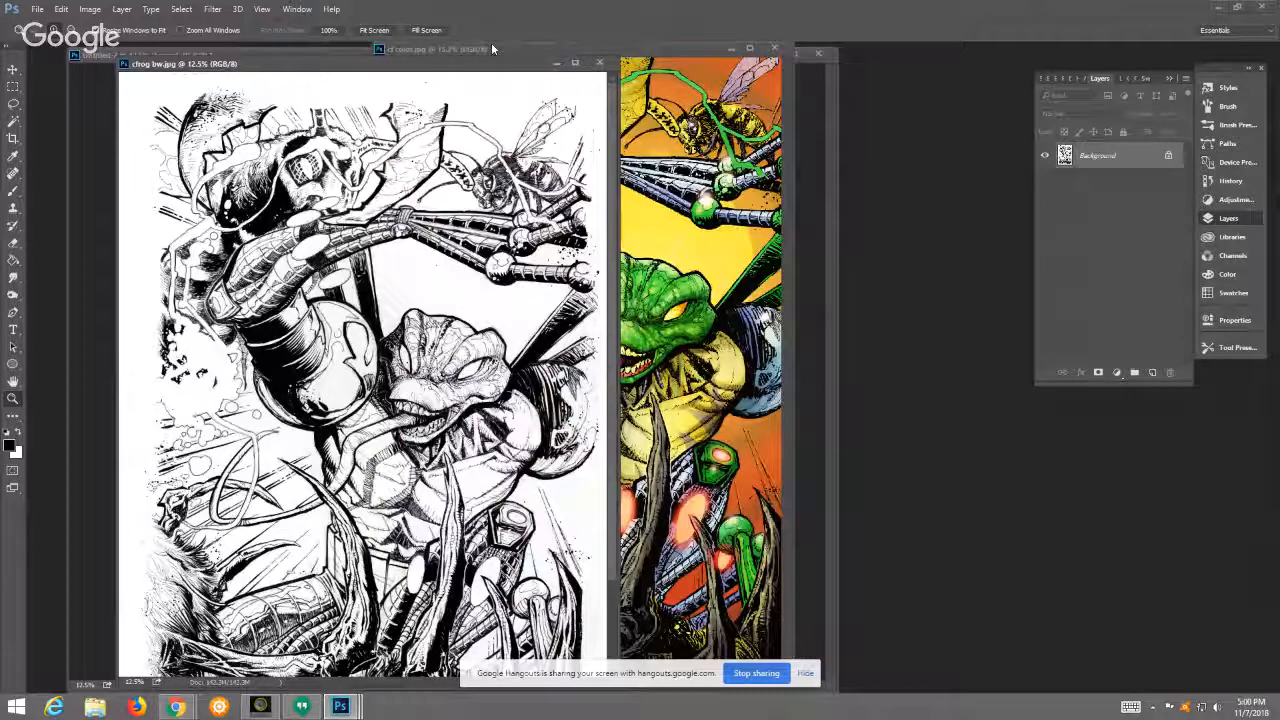
click(516, 46)
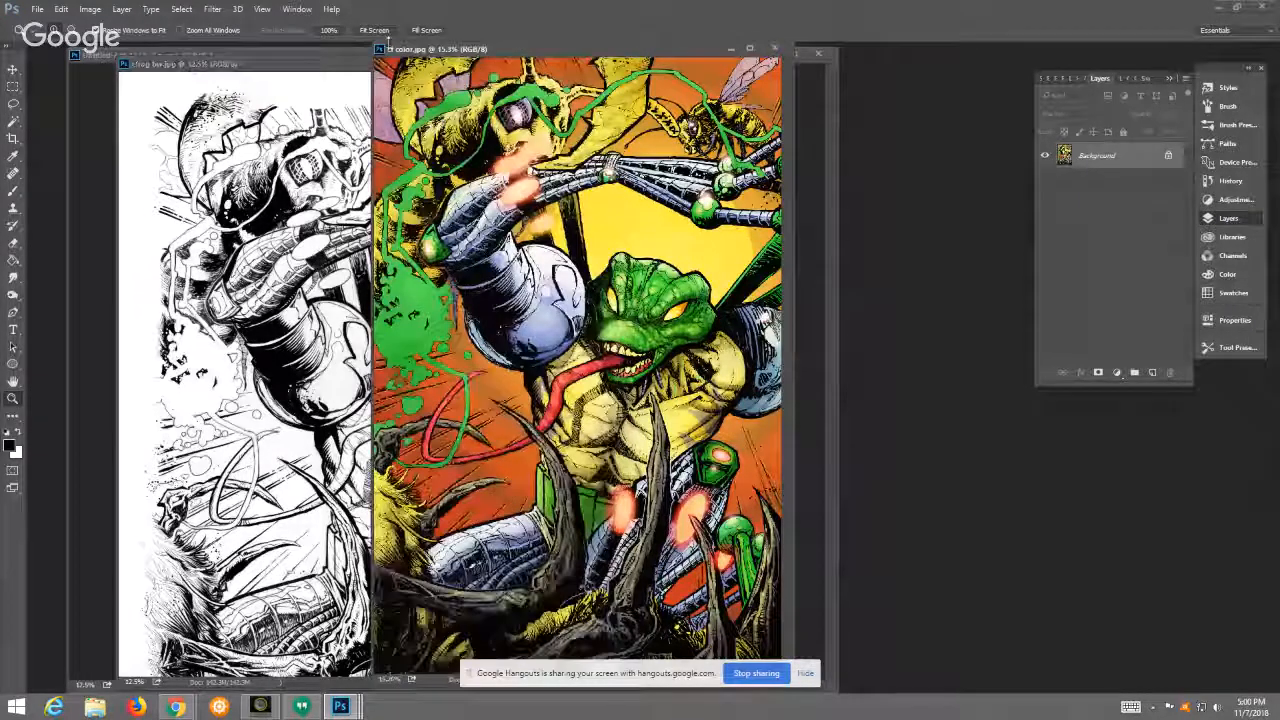
drag(388, 39, 388, 42)
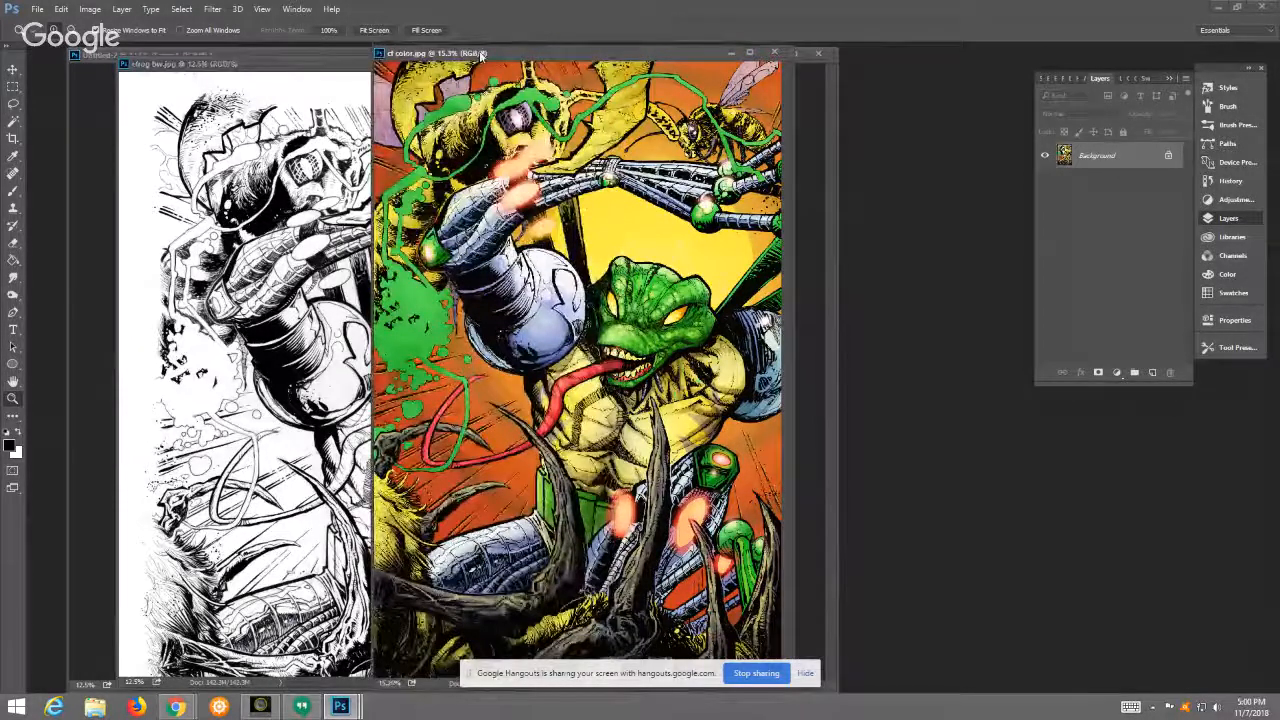
Step: Fit cf color.jpg to the screen, reposition its window over the line art, and close the document
drag(480, 55, 388, 60)
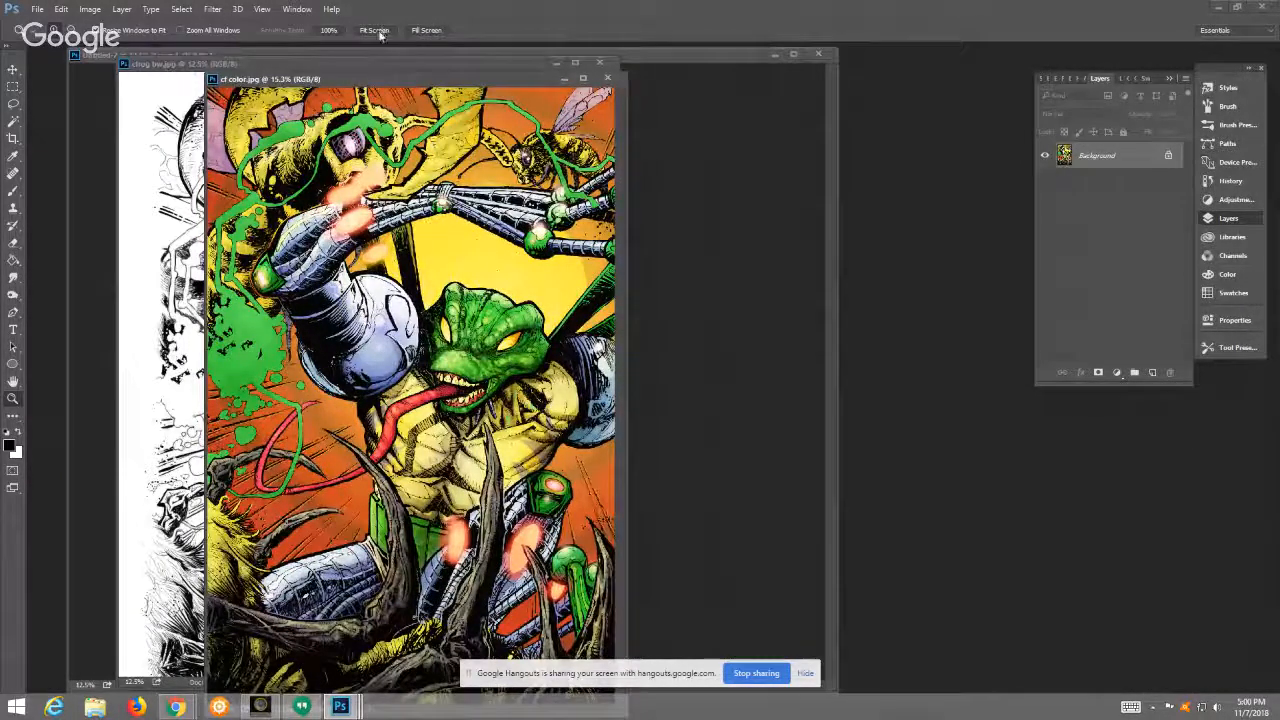
drag(380, 79, 490, 75)
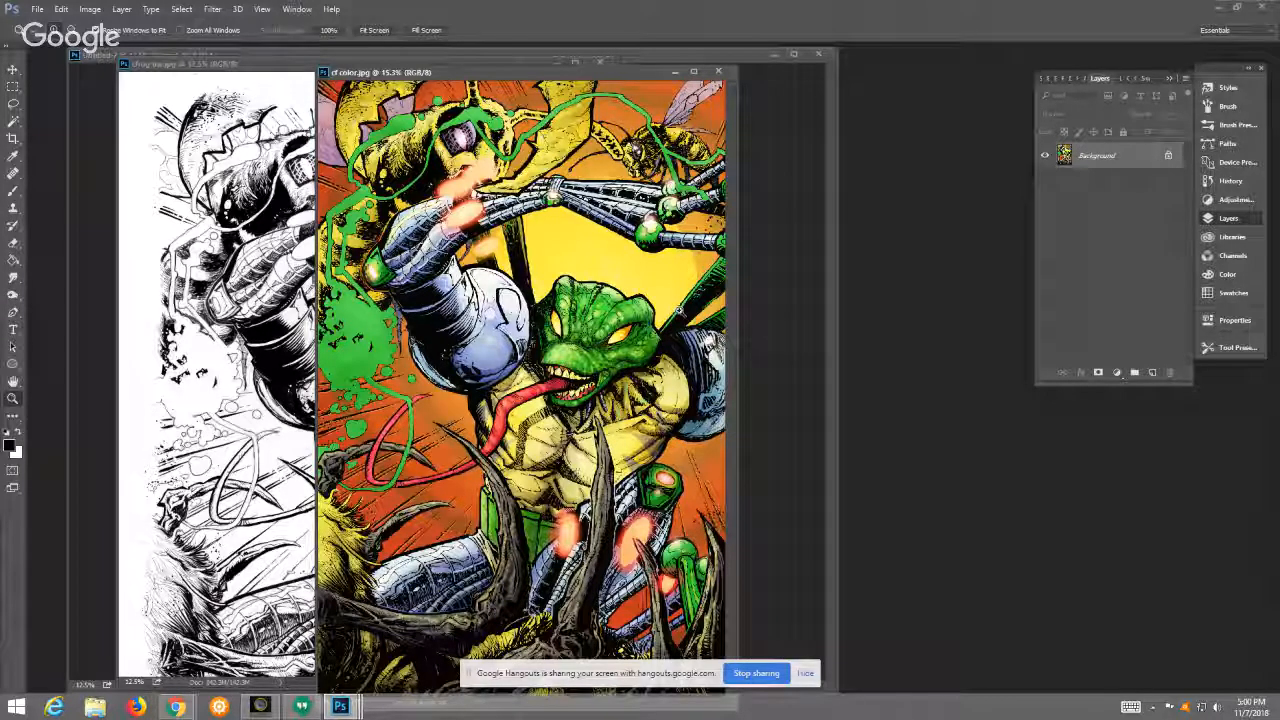
click(379, 32)
drag(454, 55, 550, 72)
click(375, 36)
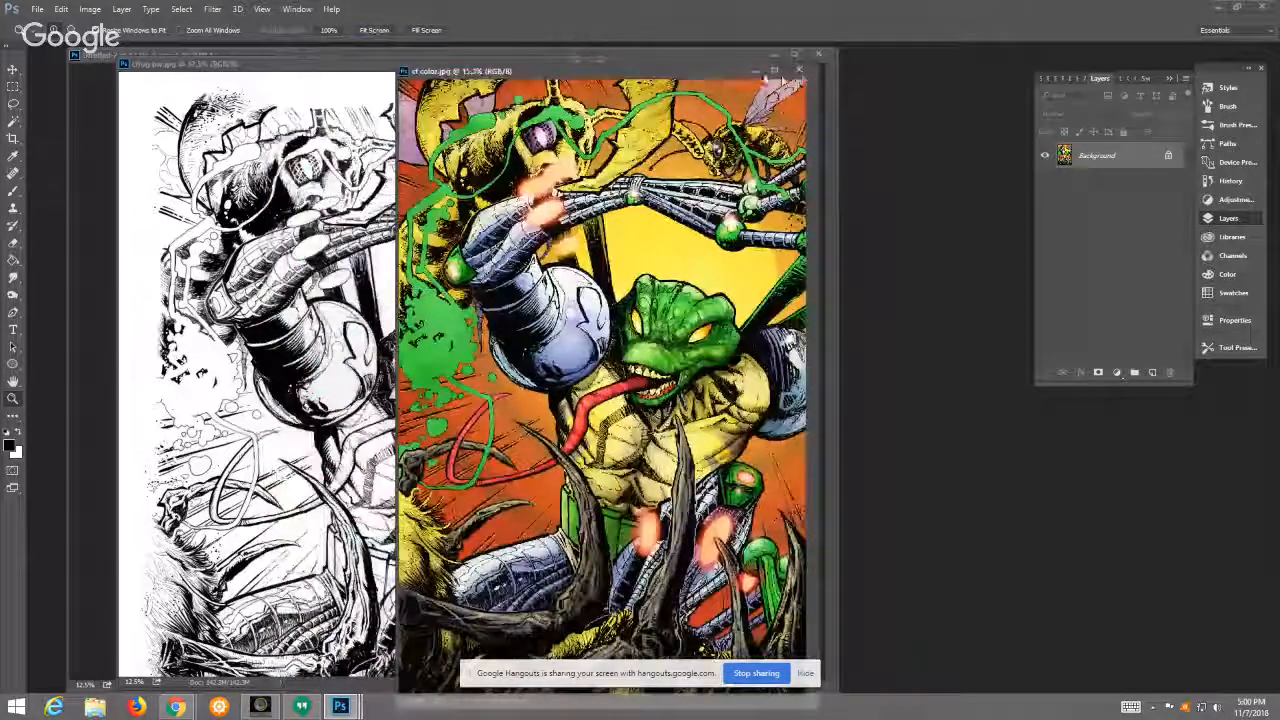
click(798, 70)
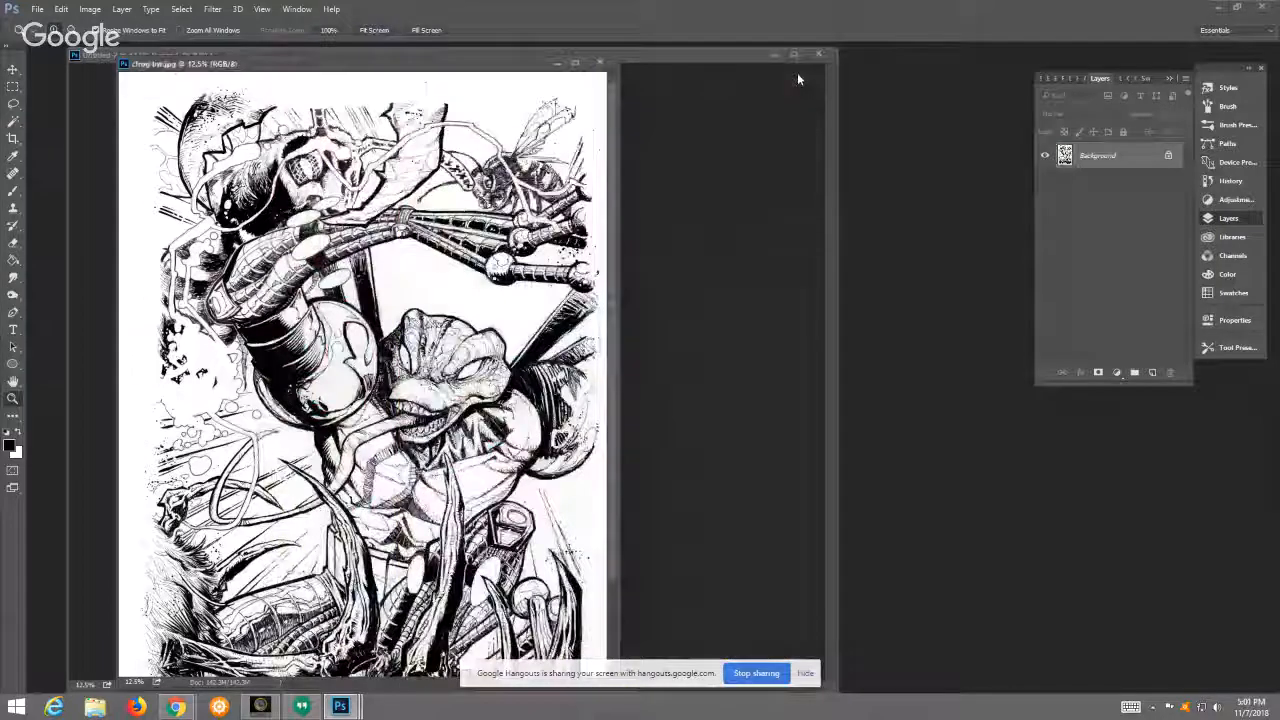
Step: View the cfrog bw.jpg line art enlarged, move its window aside and bring the Untitled-2 figure sketch to the front
double_click(524, 64)
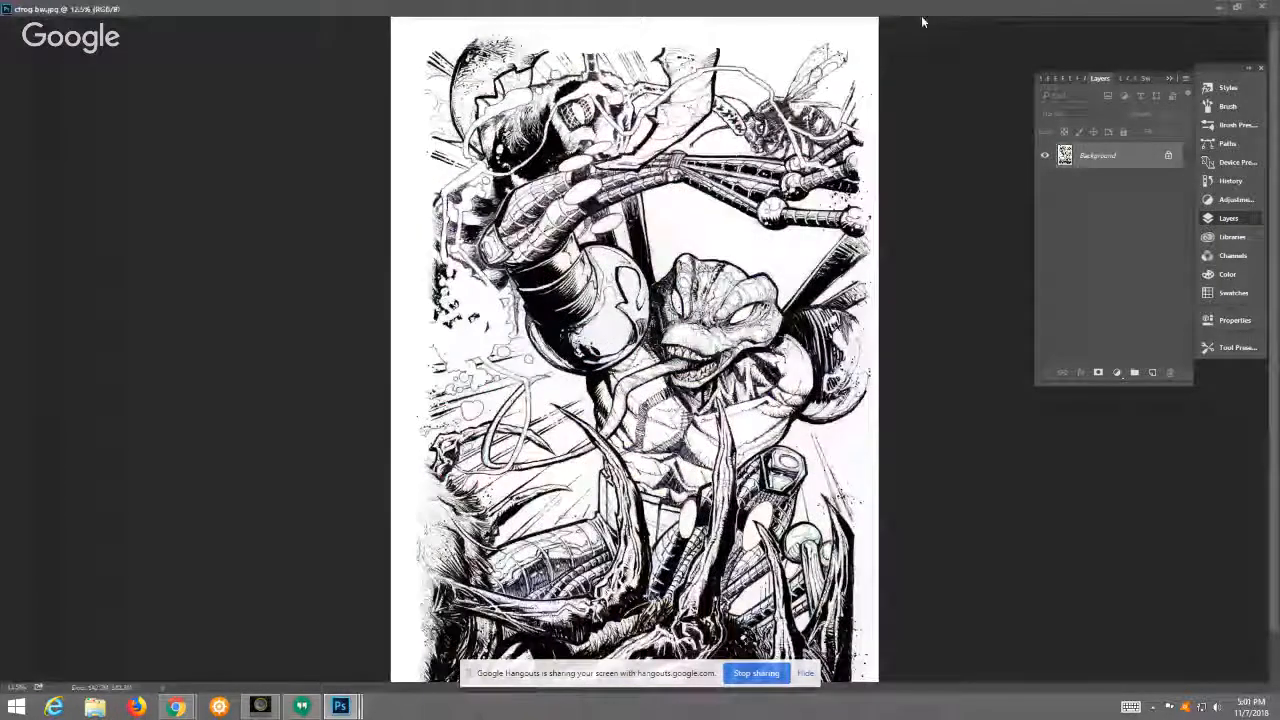
click(1237, 8)
drag(524, 69, 954, 100)
click(510, 56)
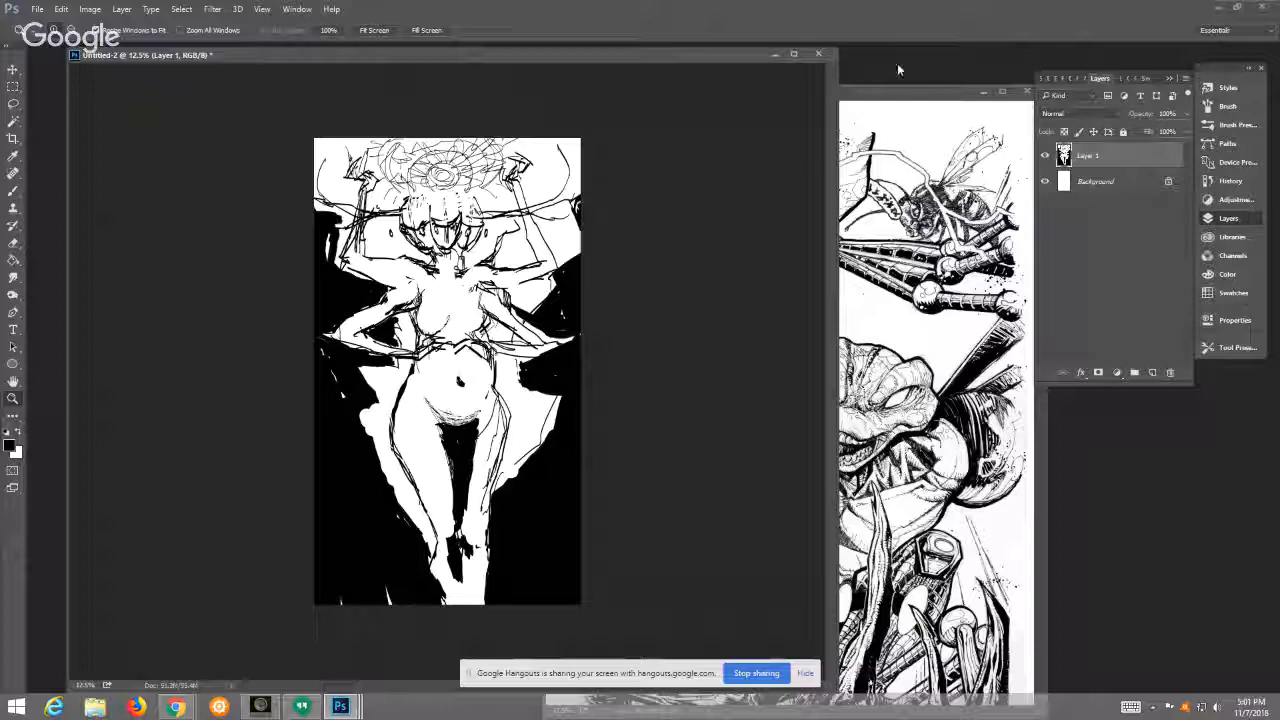
Step: Open the IMG artwork from the 2018-08-24 folder in Pictures
key(ctrl+o)
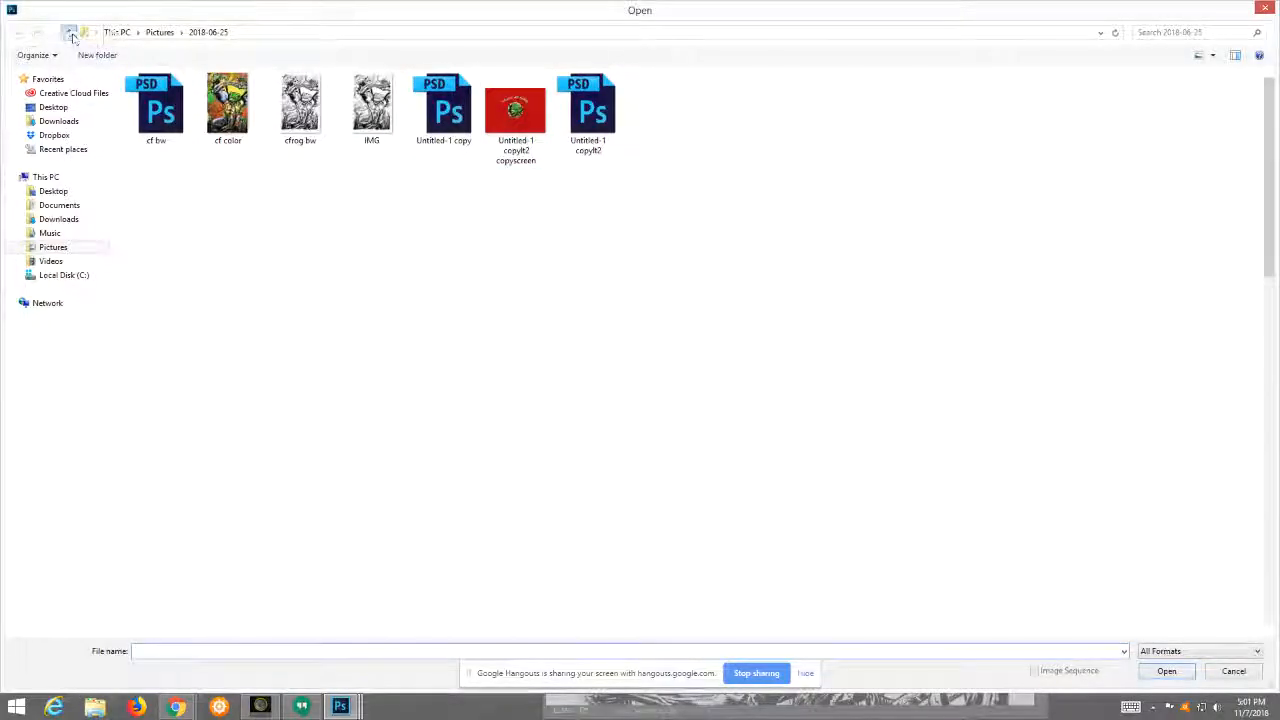
click(70, 34)
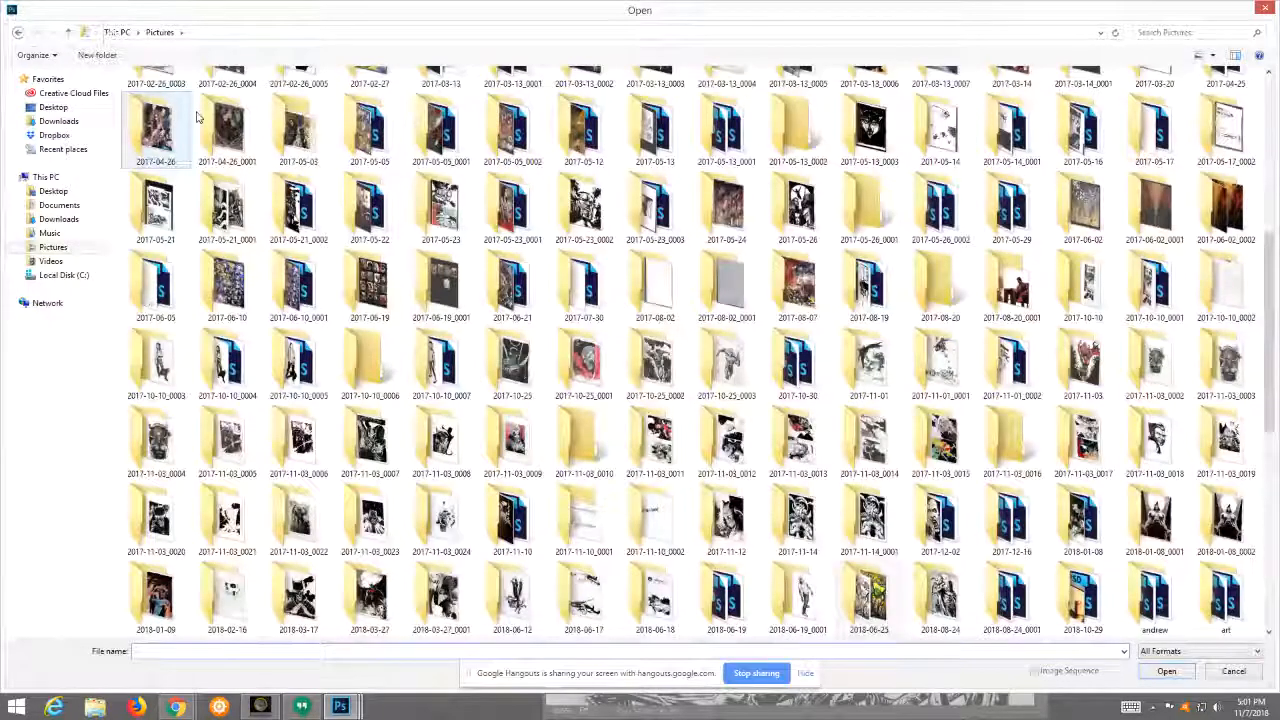
drag(1272, 264, 1272, 307)
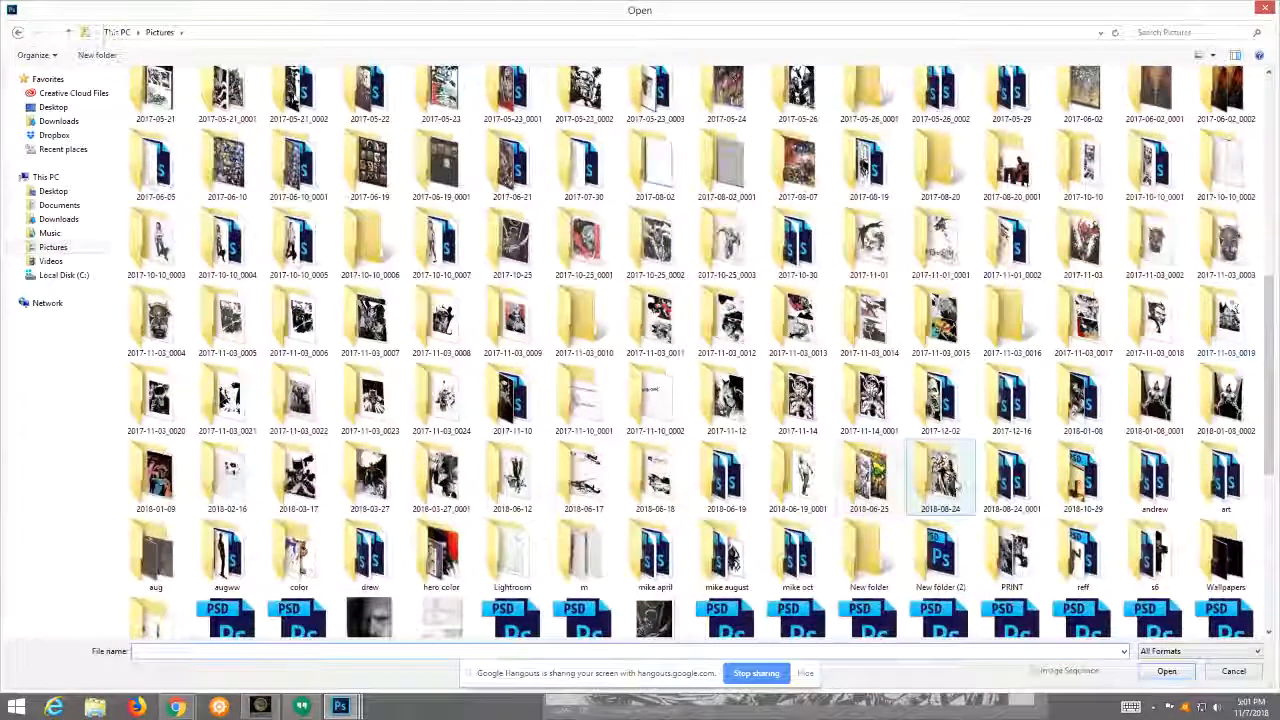
double_click(950, 482)
click(164, 112)
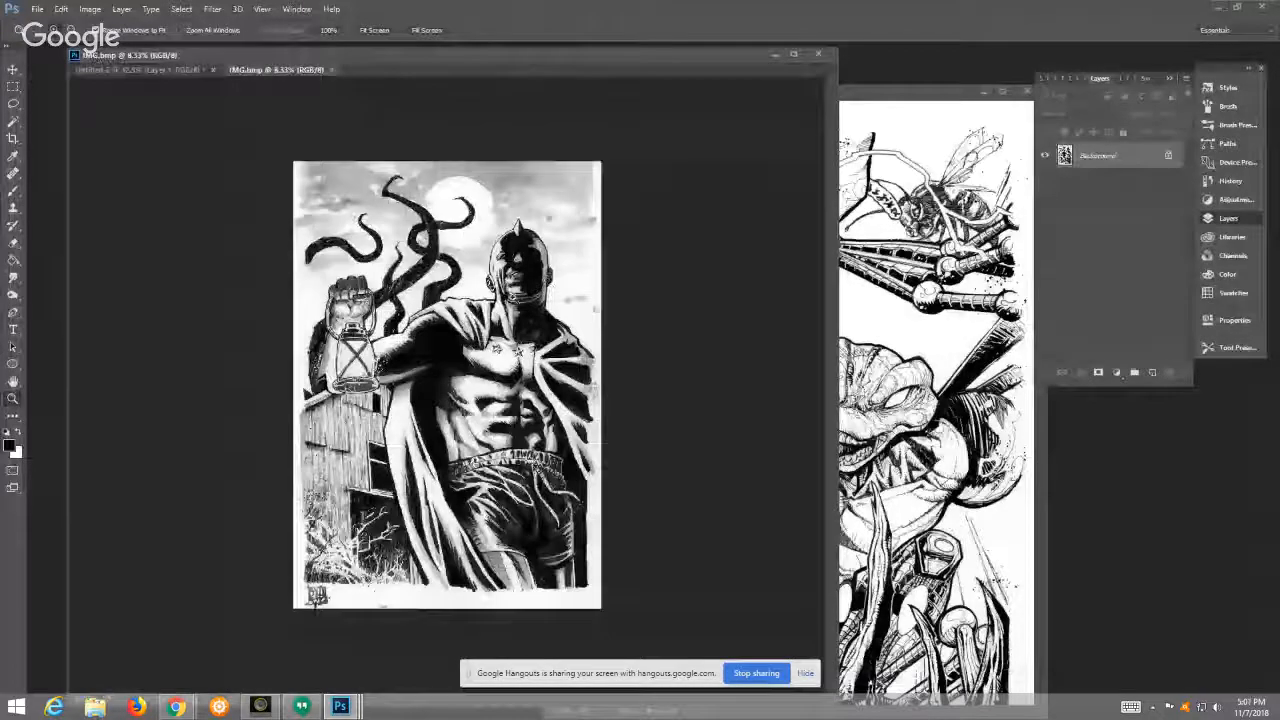
Step: View the IMG.bmp lantern figure artwork enlarged to 16.7% and close the document
click(513, 295)
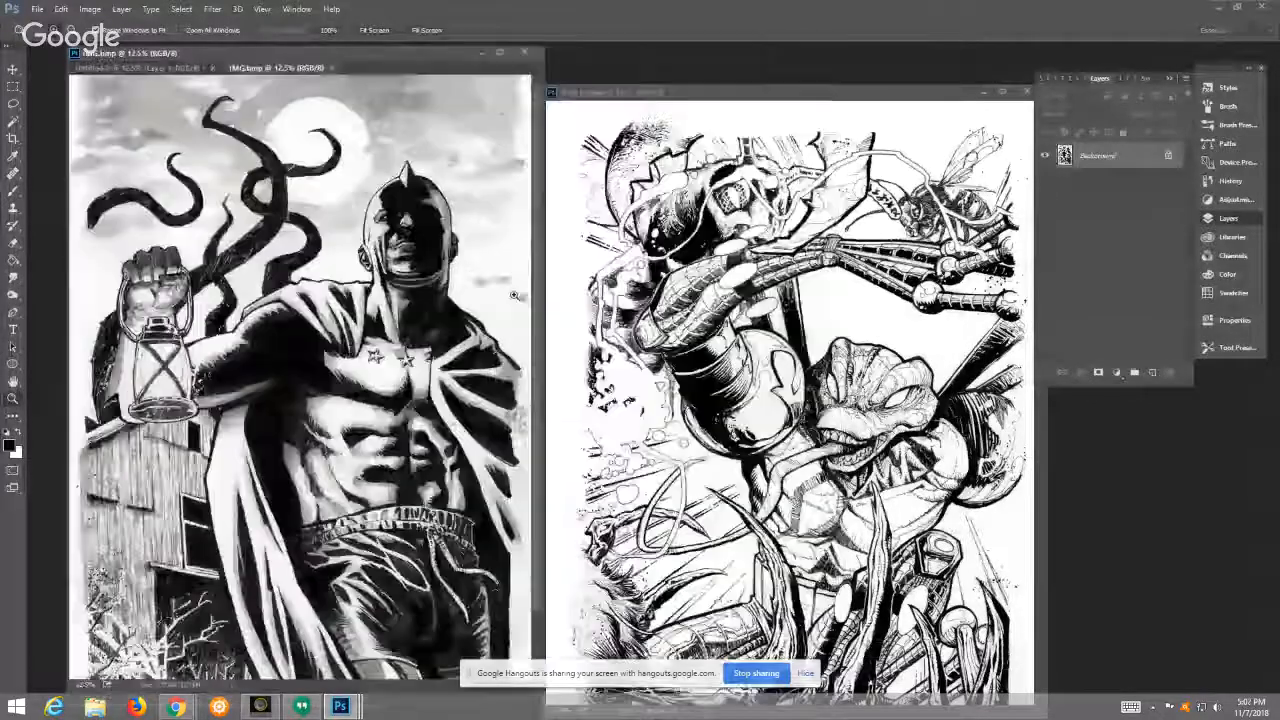
click(513, 295)
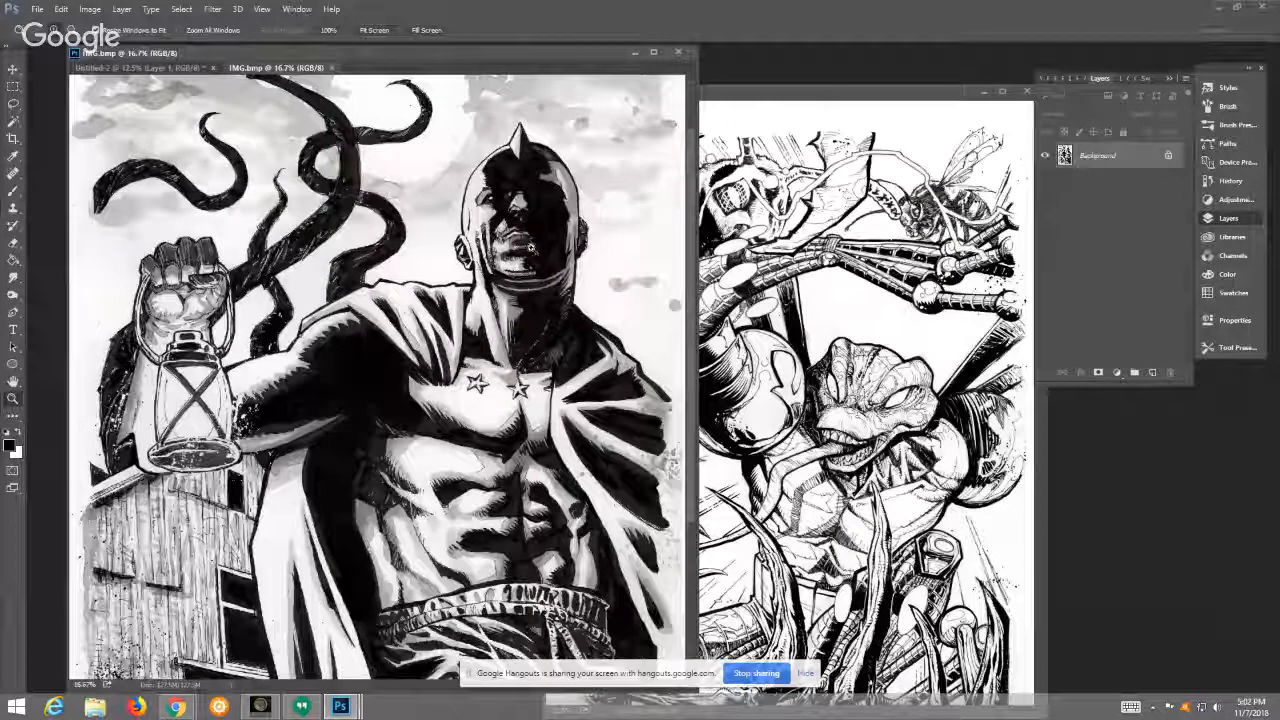
click(332, 68)
Step: Open the coloured red rooster PSD from the 2018-08-24_0001 folder in Pictures
double_click(859, 60)
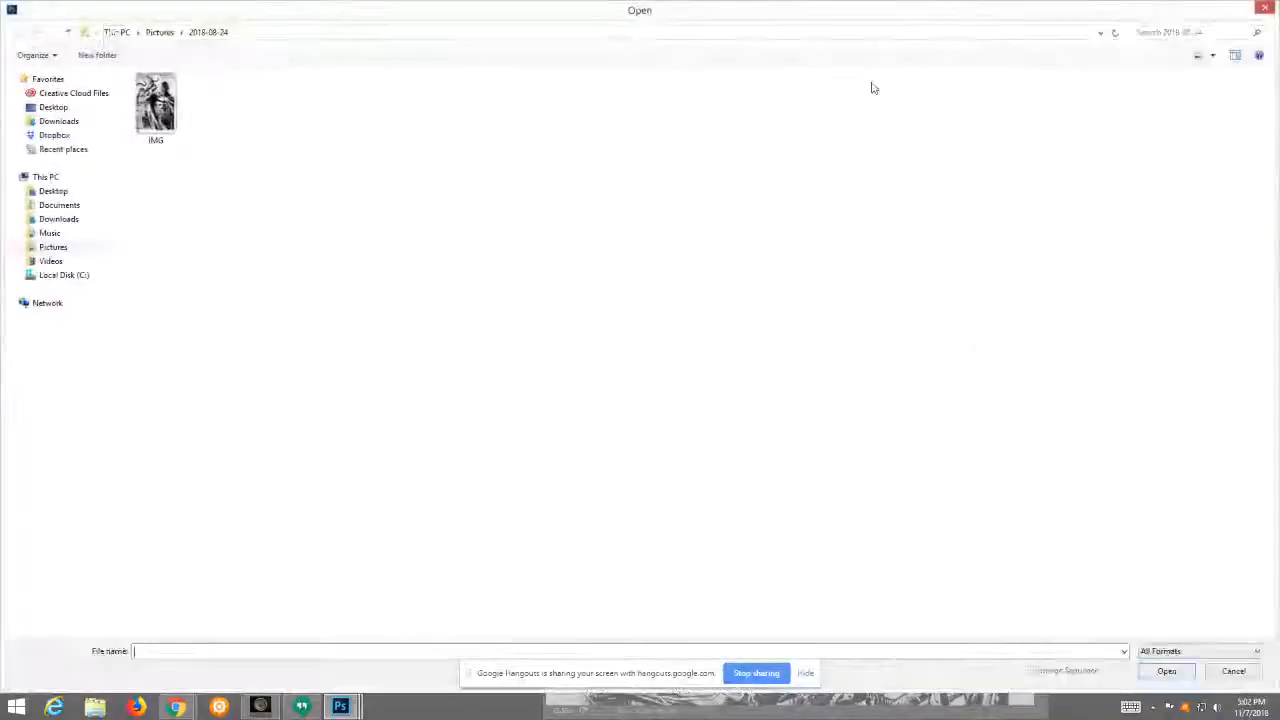
click(84, 32)
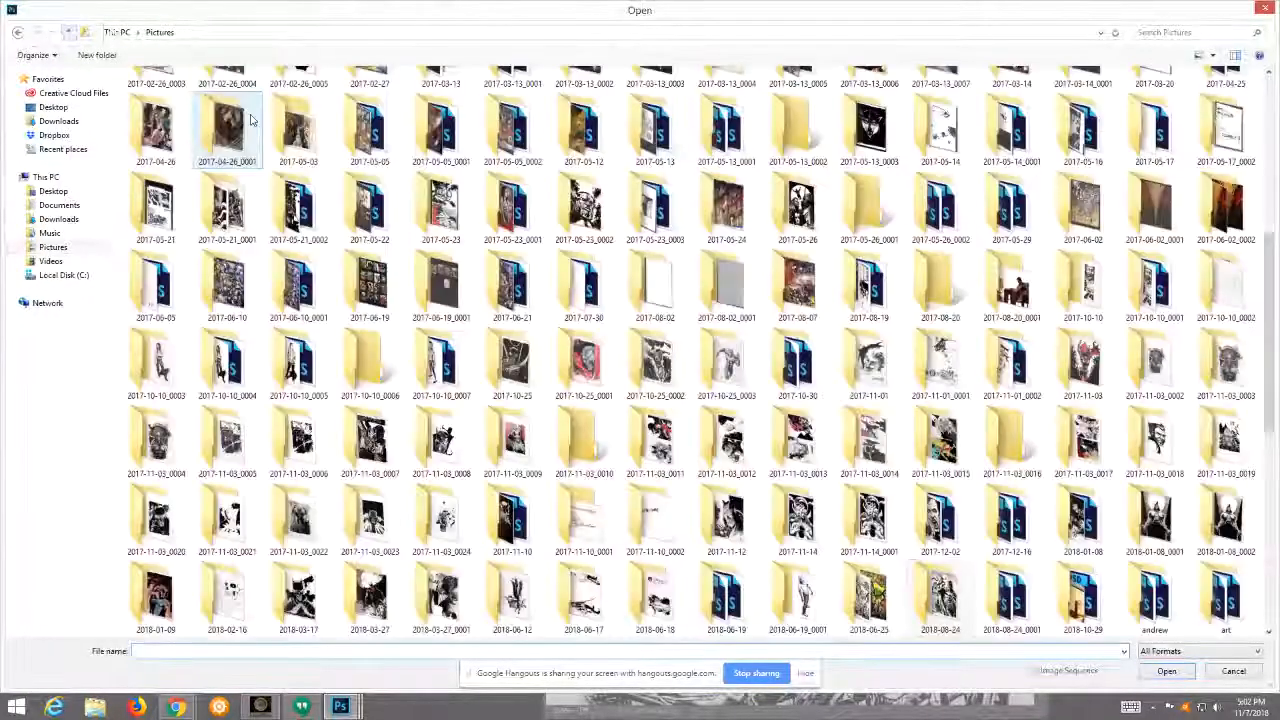
double_click(1022, 587)
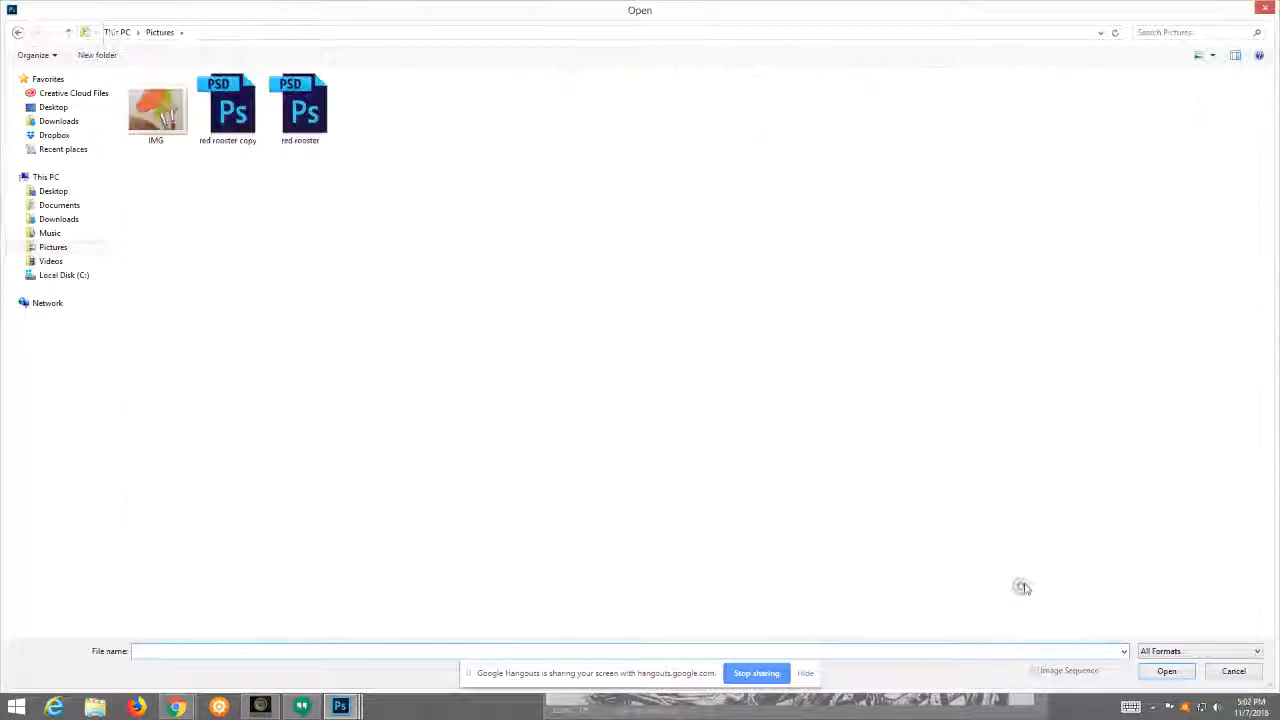
click(300, 112)
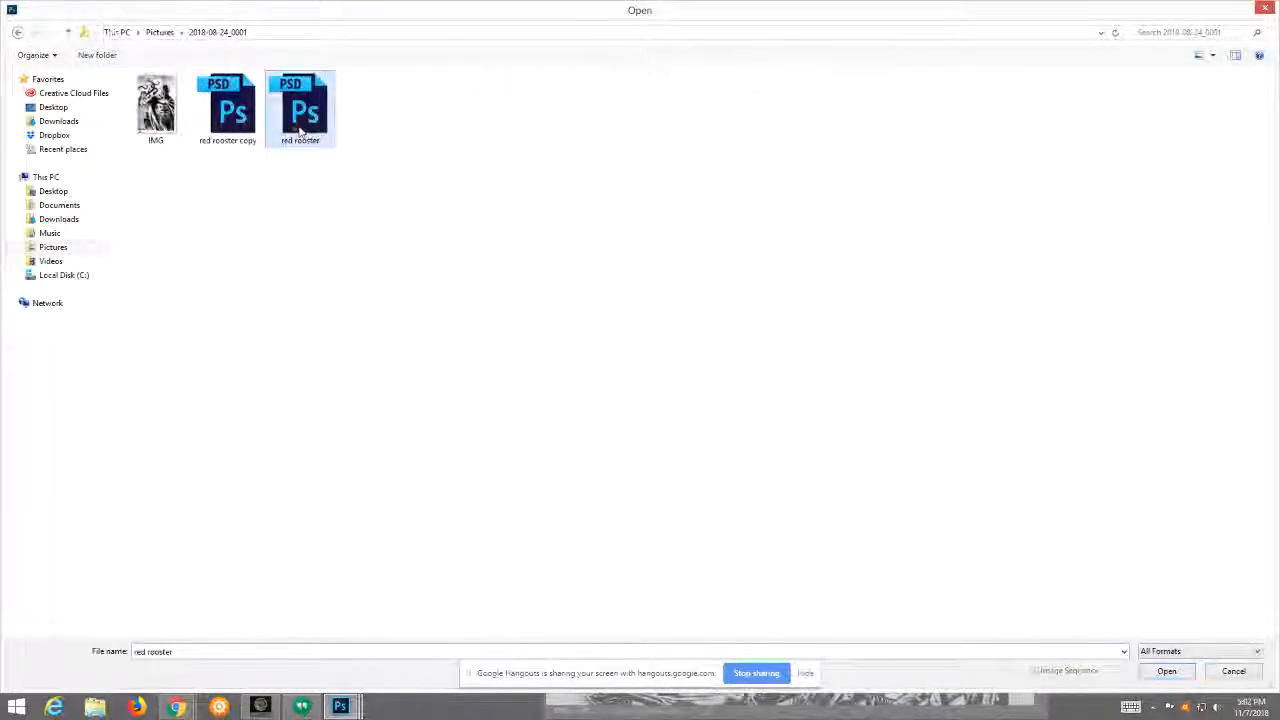
double_click(300, 130)
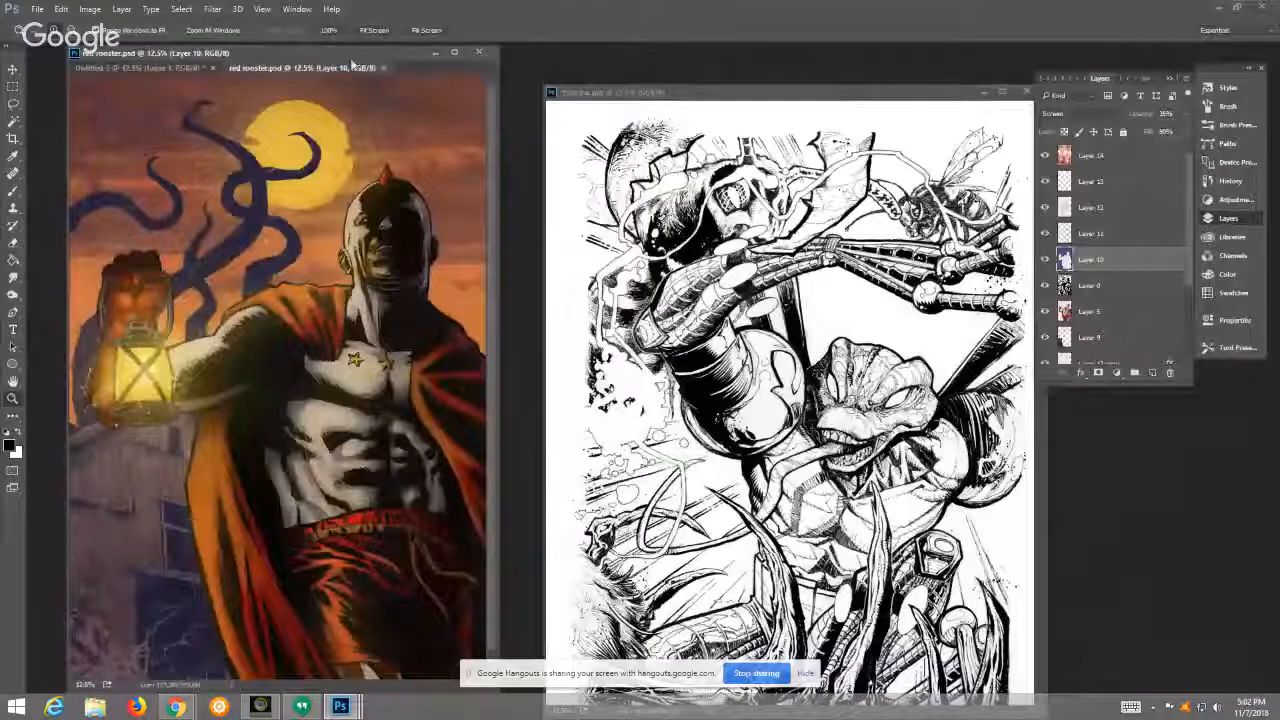
Step: Float red rooster.psd in its own window for viewing, and close both it and the cfrog bw.jpg line art
mouse_move(325, 66)
mouse_down()
mouse_move(389, 87)
mouse_move(380, 40)
mouse_move(400, 58)
mouse_move(322, 62)
mouse_up()
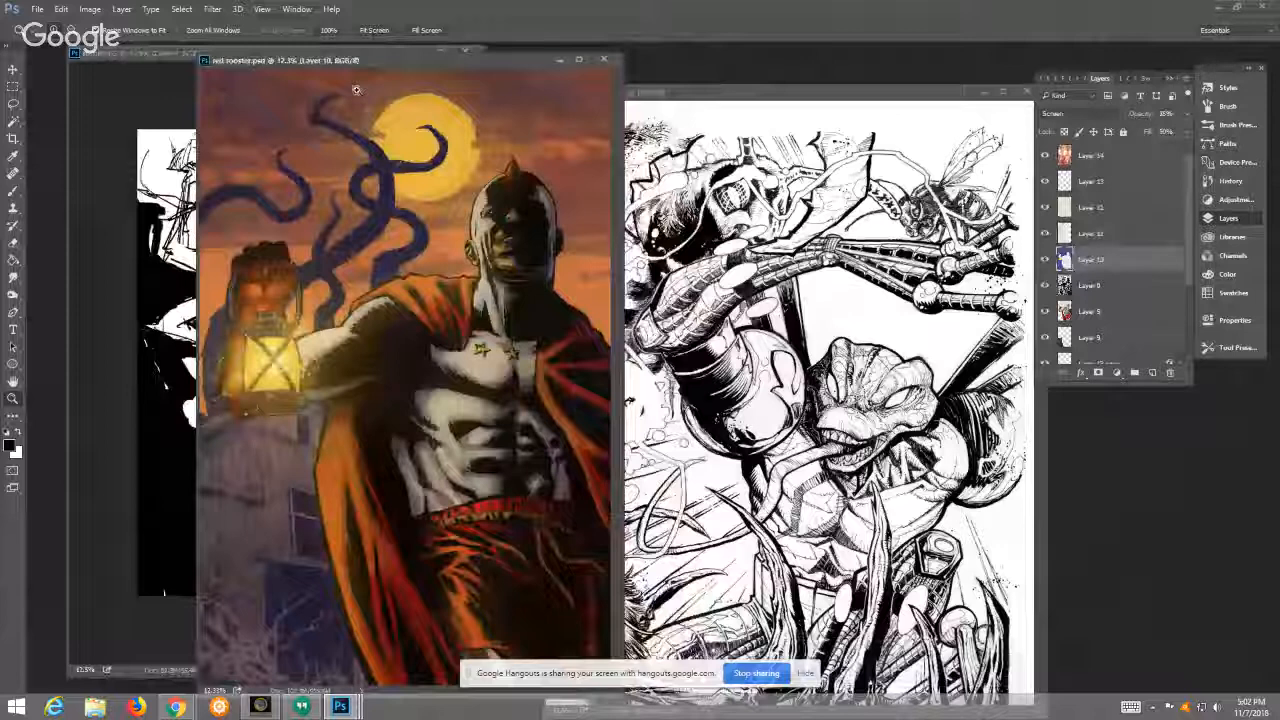
click(604, 60)
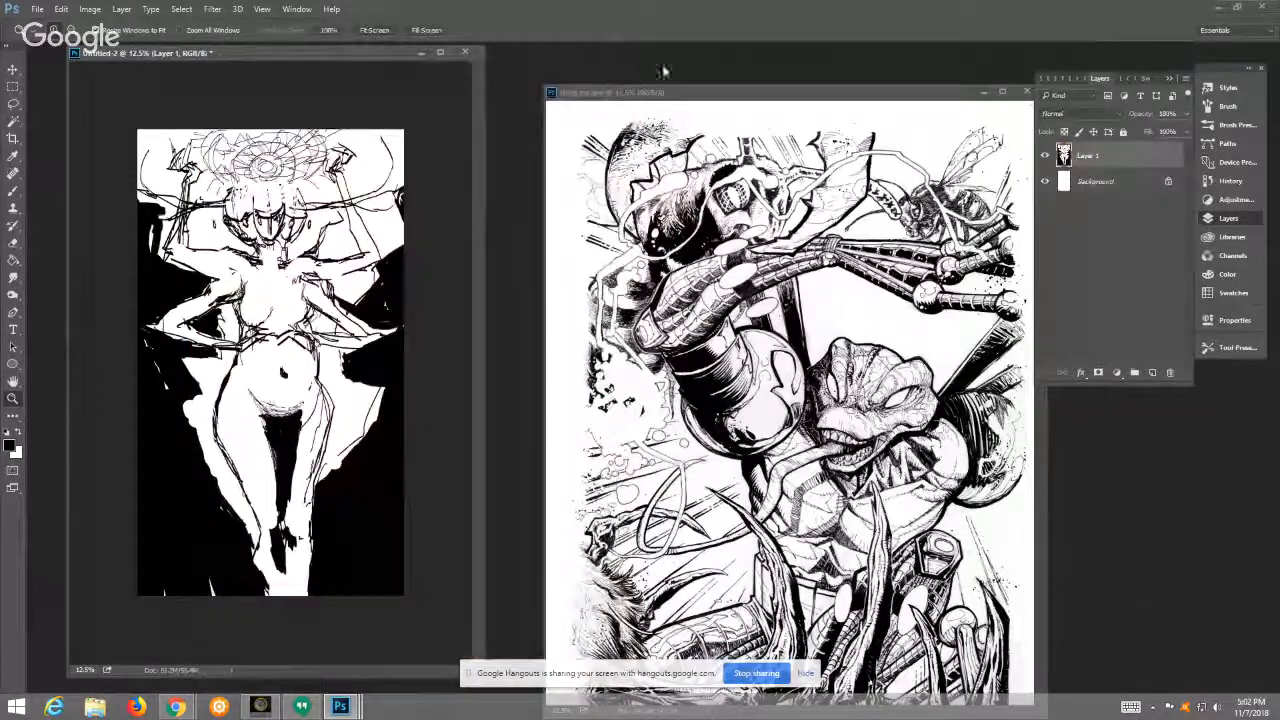
drag(710, 95, 542, 102)
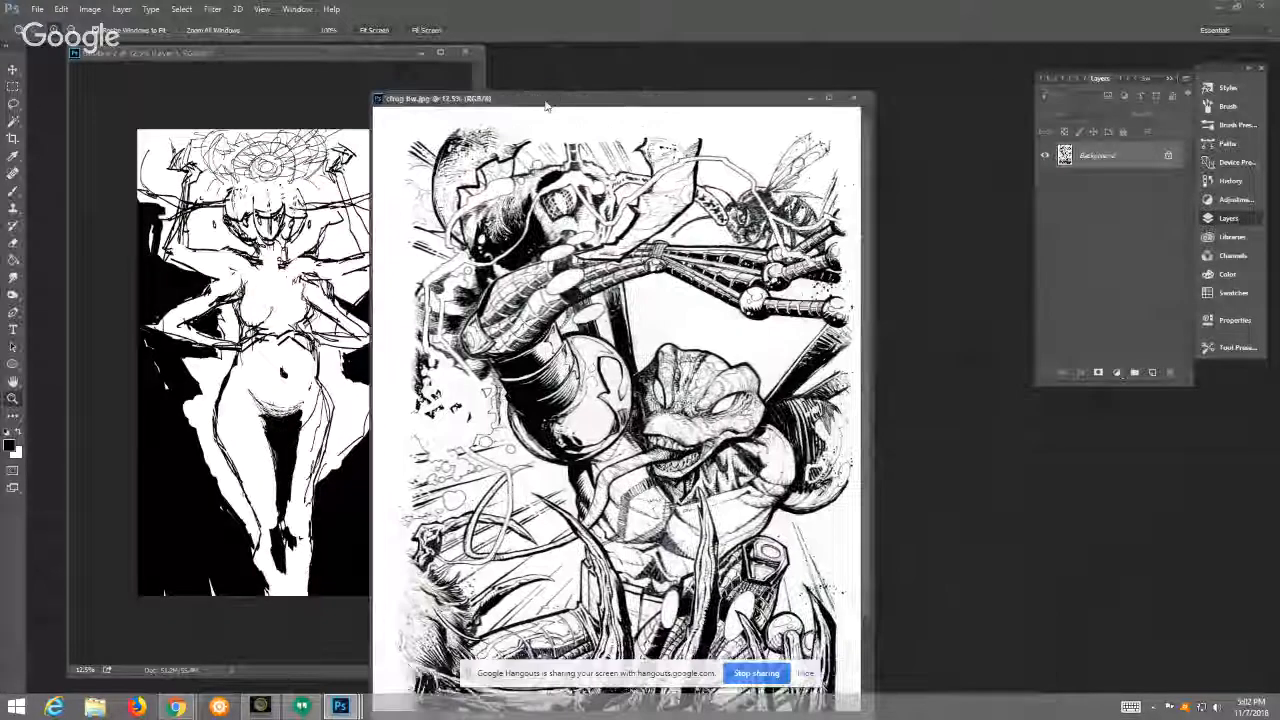
click(856, 100)
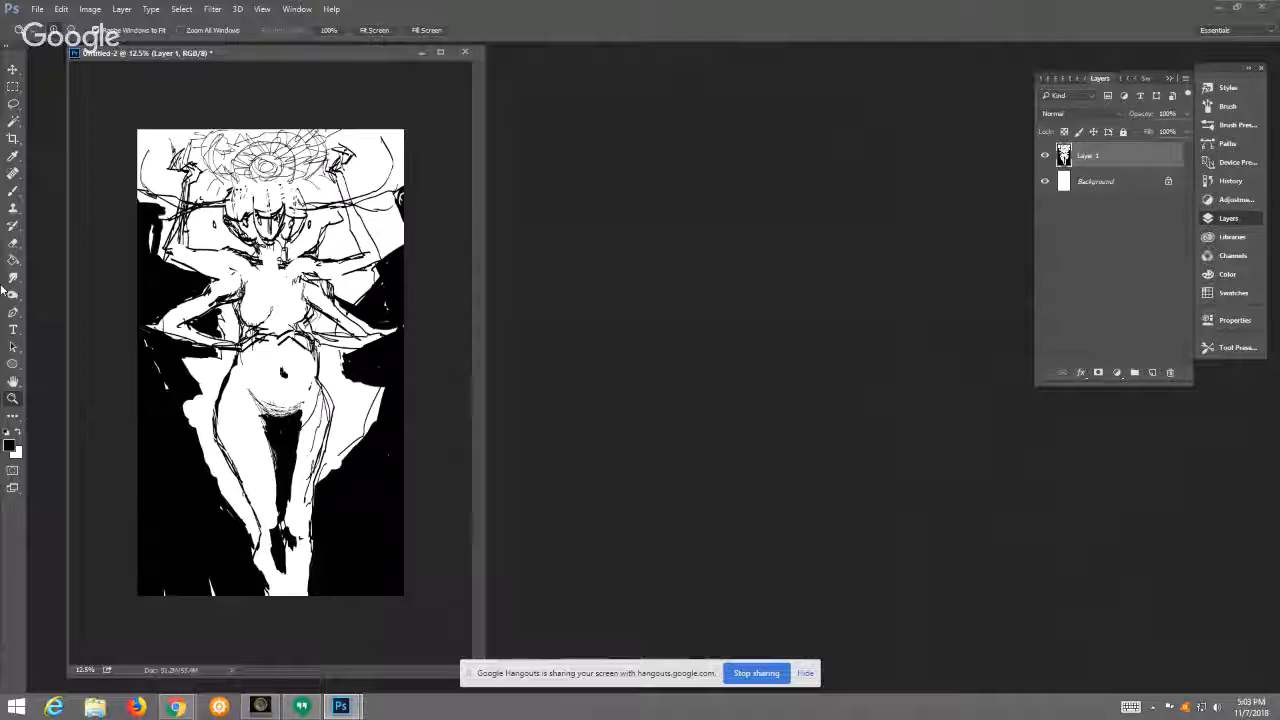
Step: Browse the dated folders in Pictures for another artwork to open
double_click(853, 356)
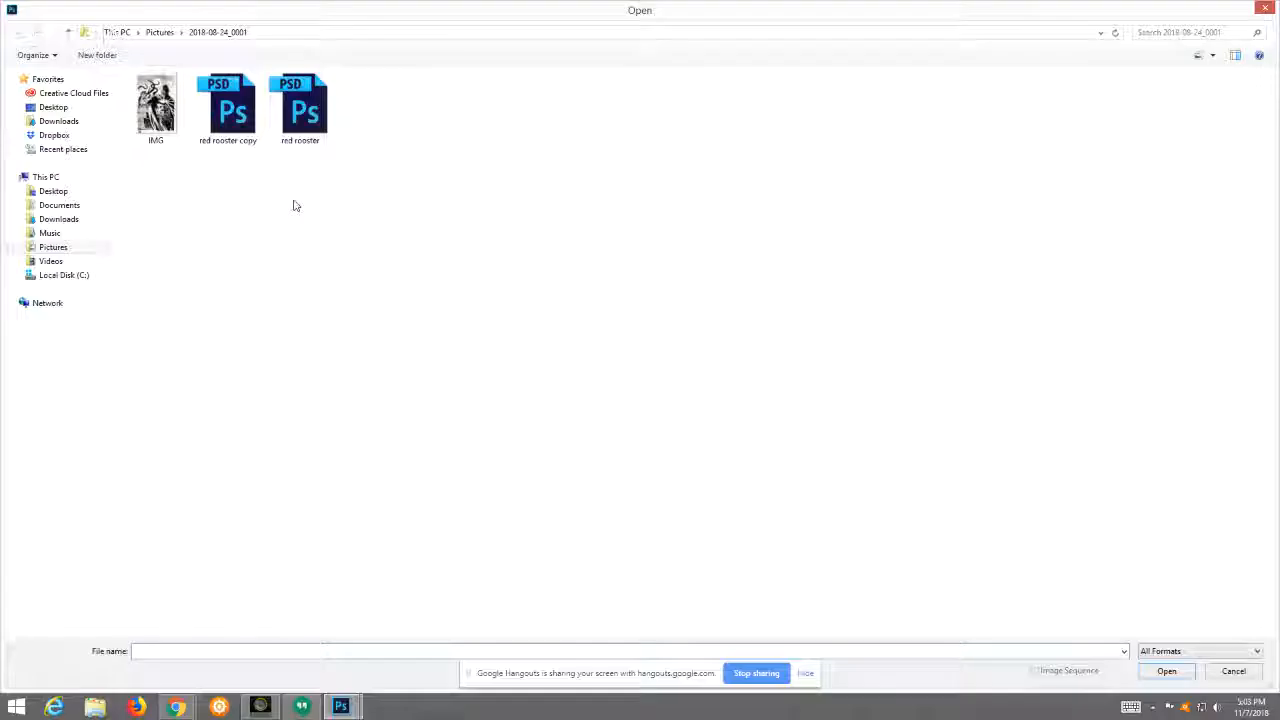
click(70, 33)
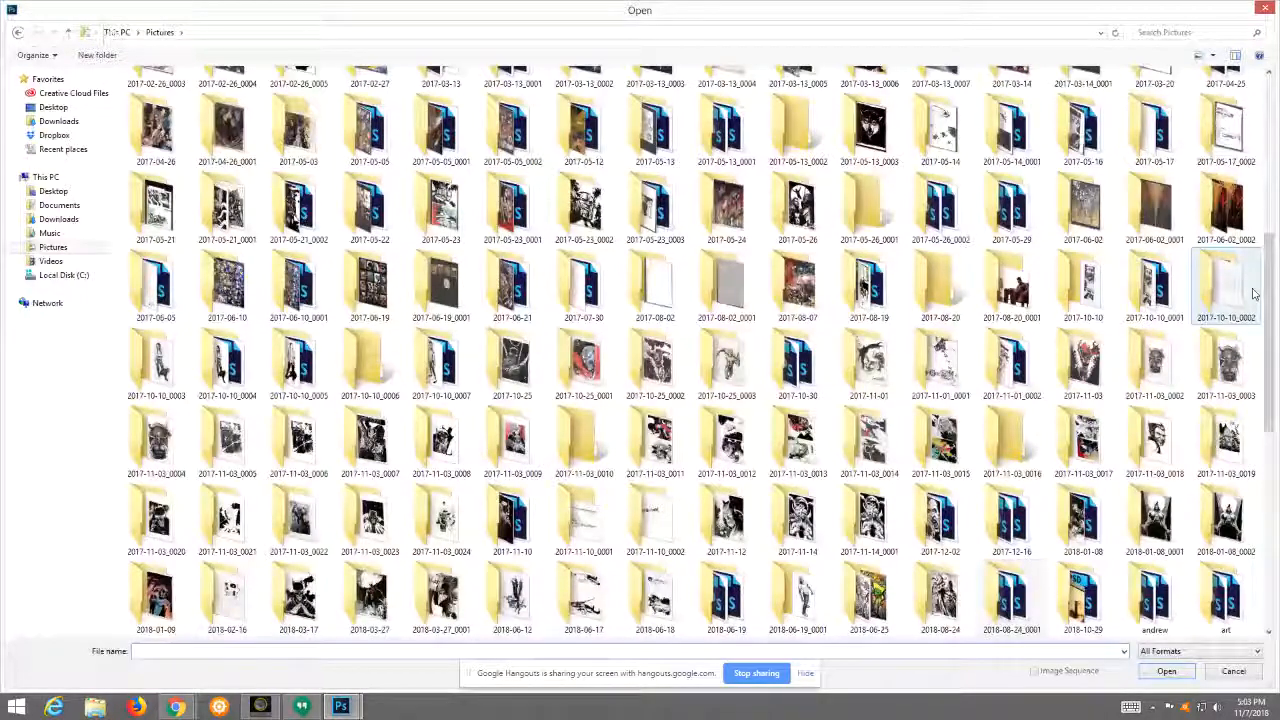
scroll(1255, 320, down, 2)
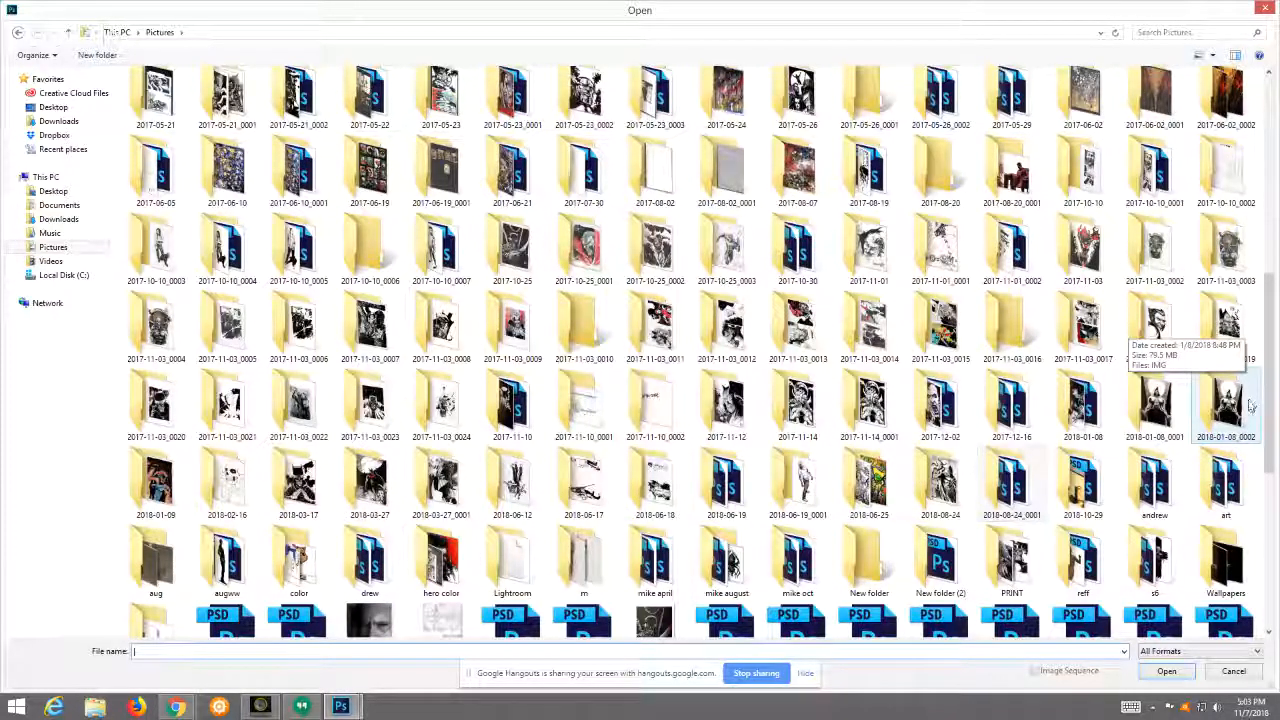
drag(1270, 389, 1268, 378)
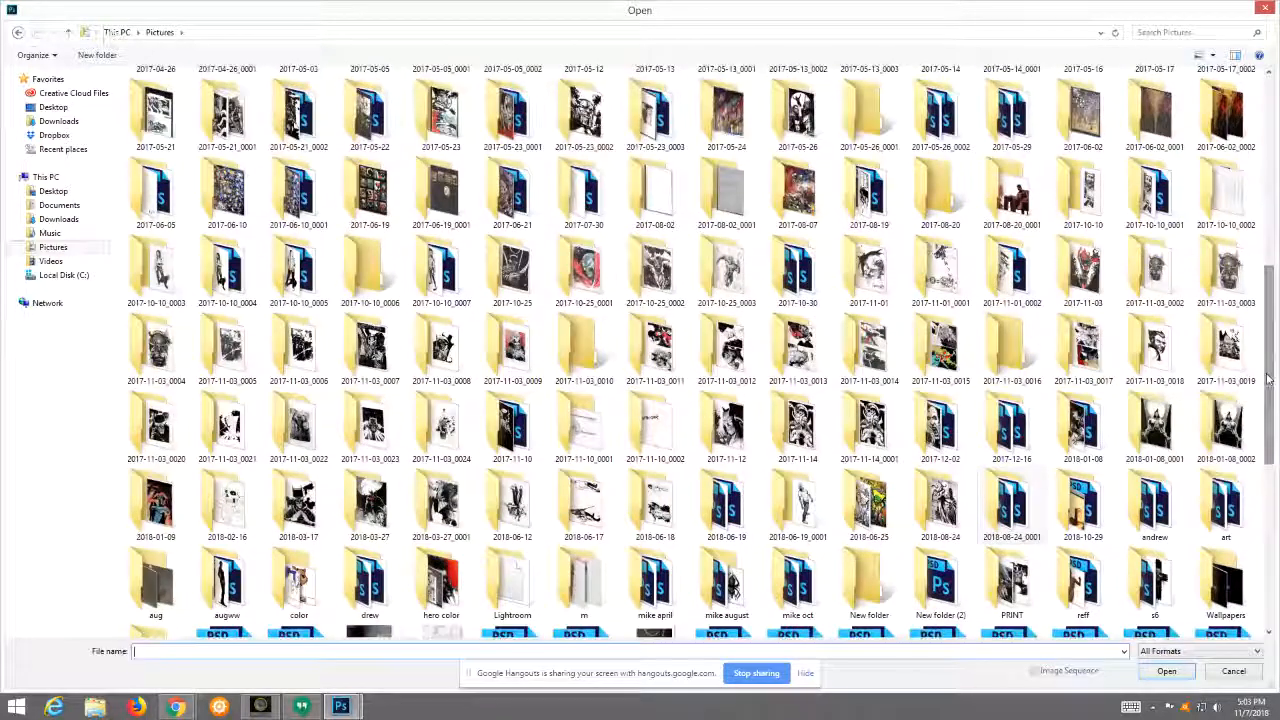